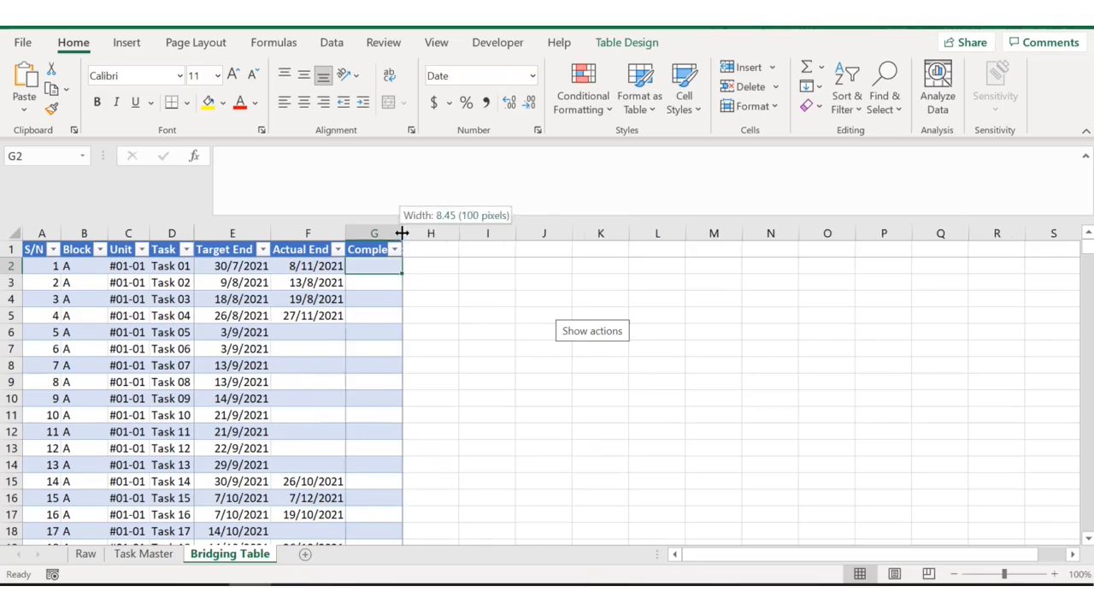
Step: Enter an IF formula in G2 that returns "Not Completed" when Actual End is blank and Completed otherwise
type("=if(")
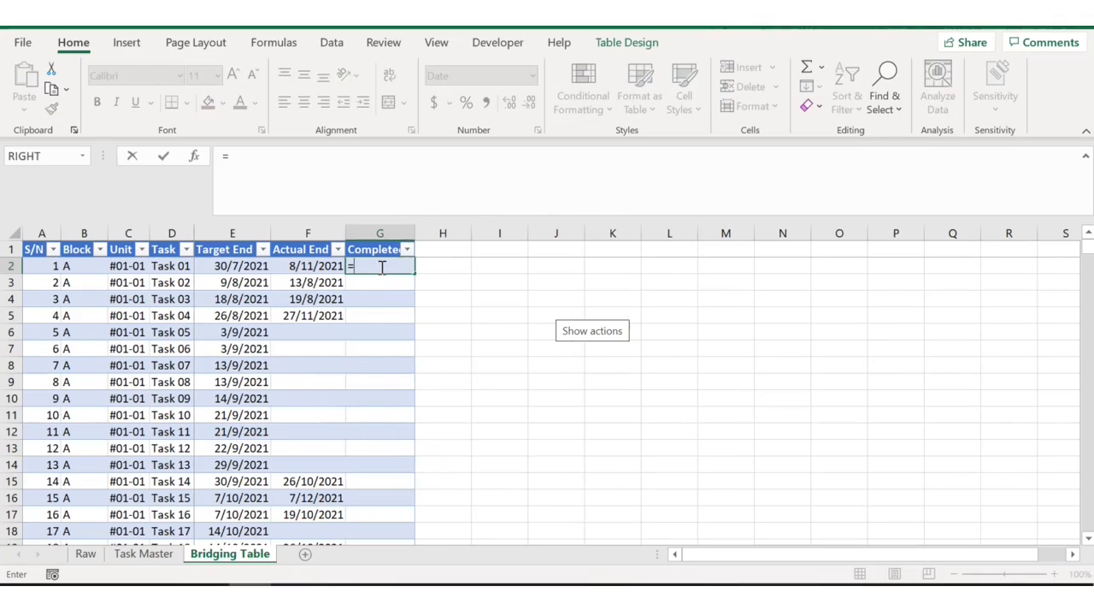
left_click(300, 266)
type("=\"\",")
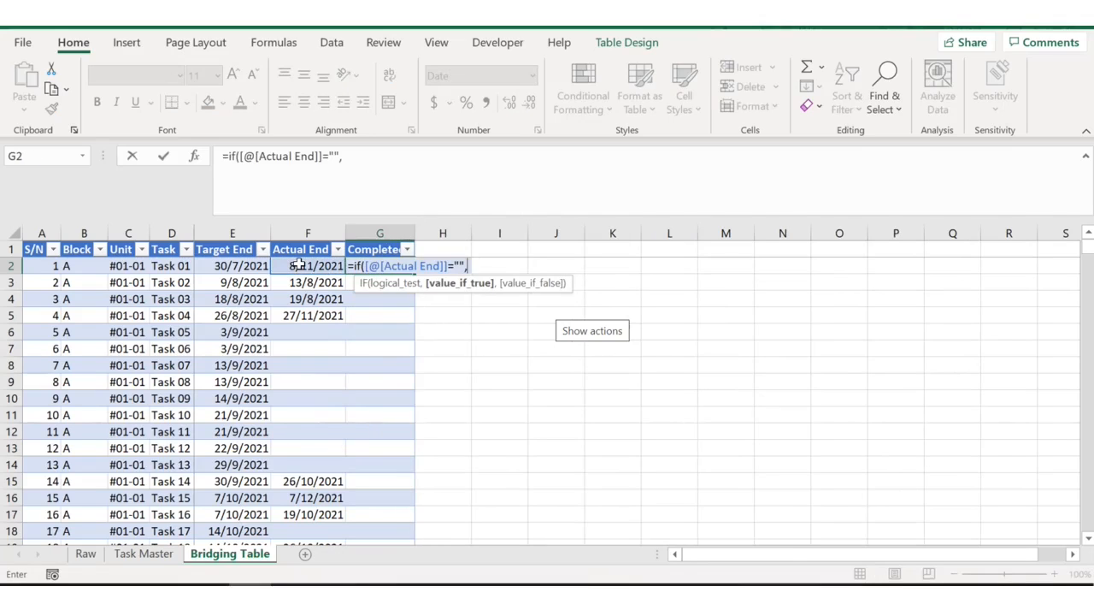
type("\"Not Co")
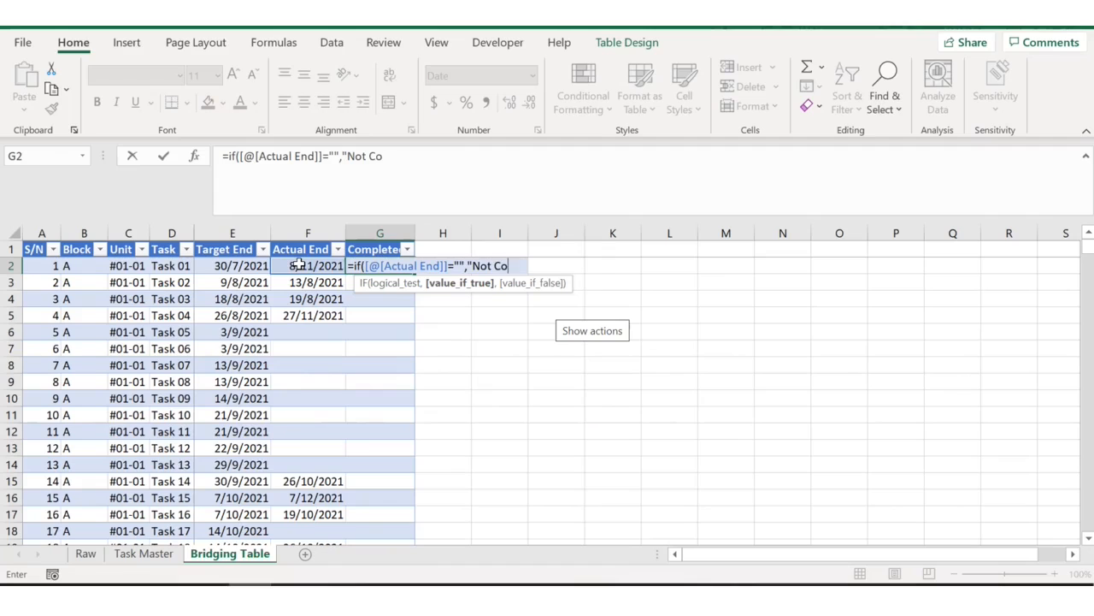
type("mpleted\",Comp")
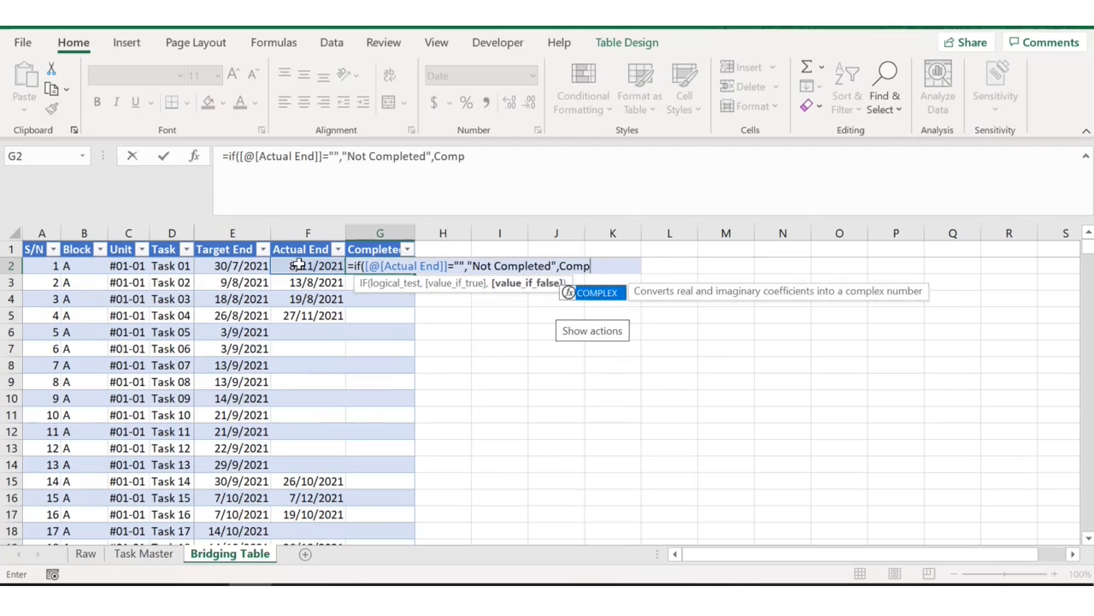
type("leted\"")
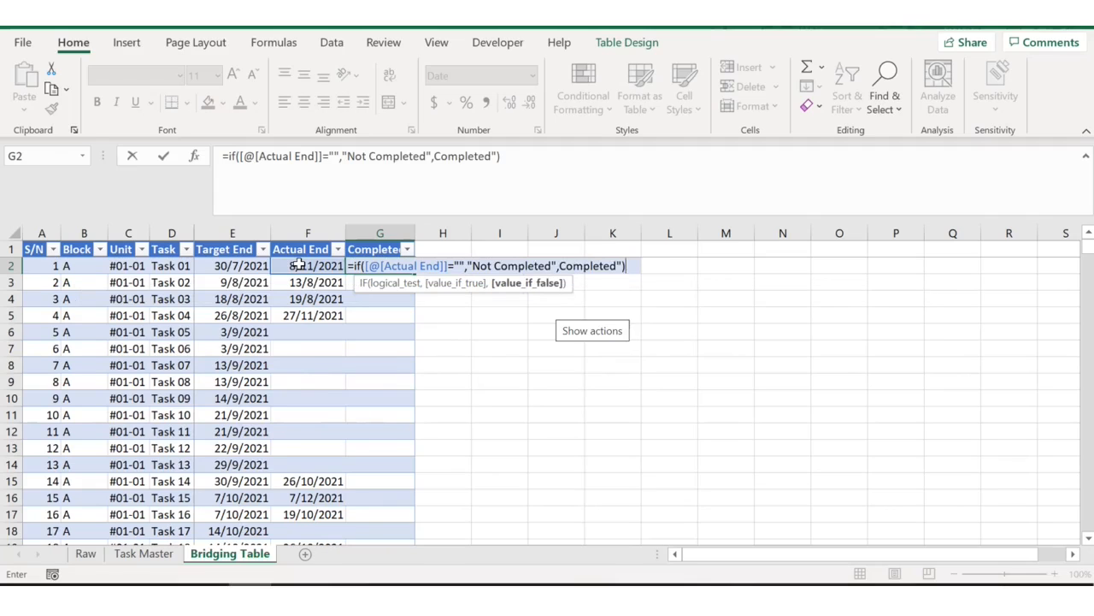
key("Return")
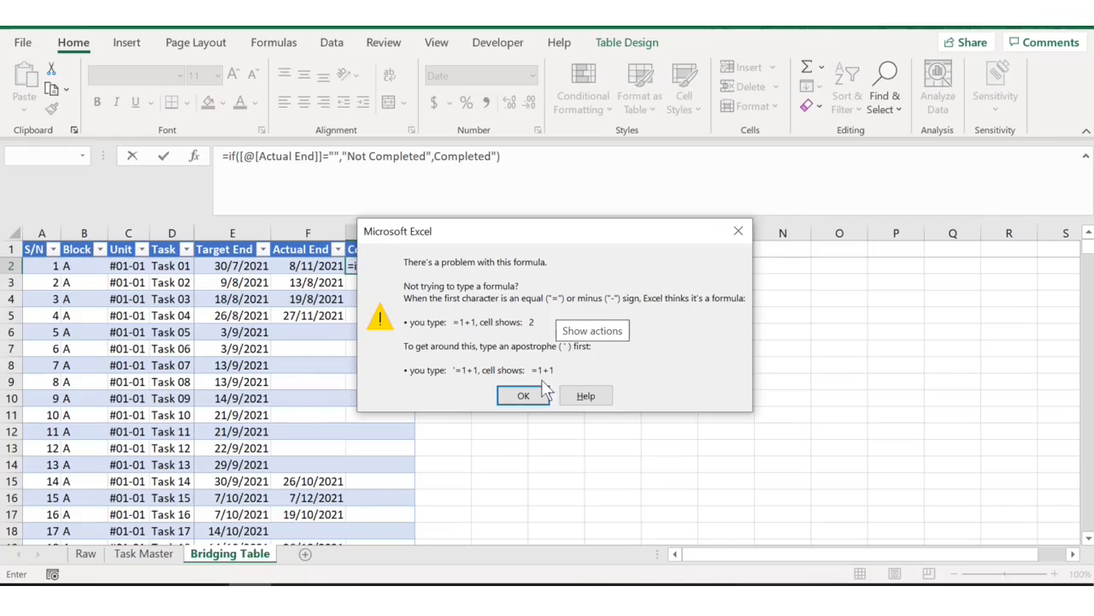
left_click(523, 396)
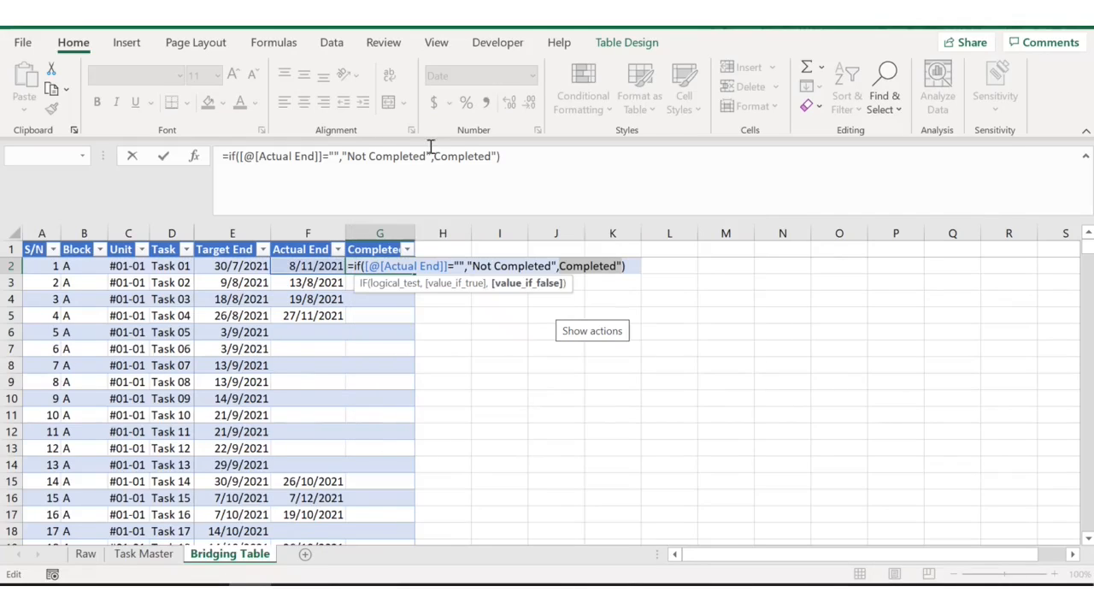
Step: Add the missing opening quote before Completed in the G2 formula and fit column G to its contents
left_click(433, 154)
type("\"")
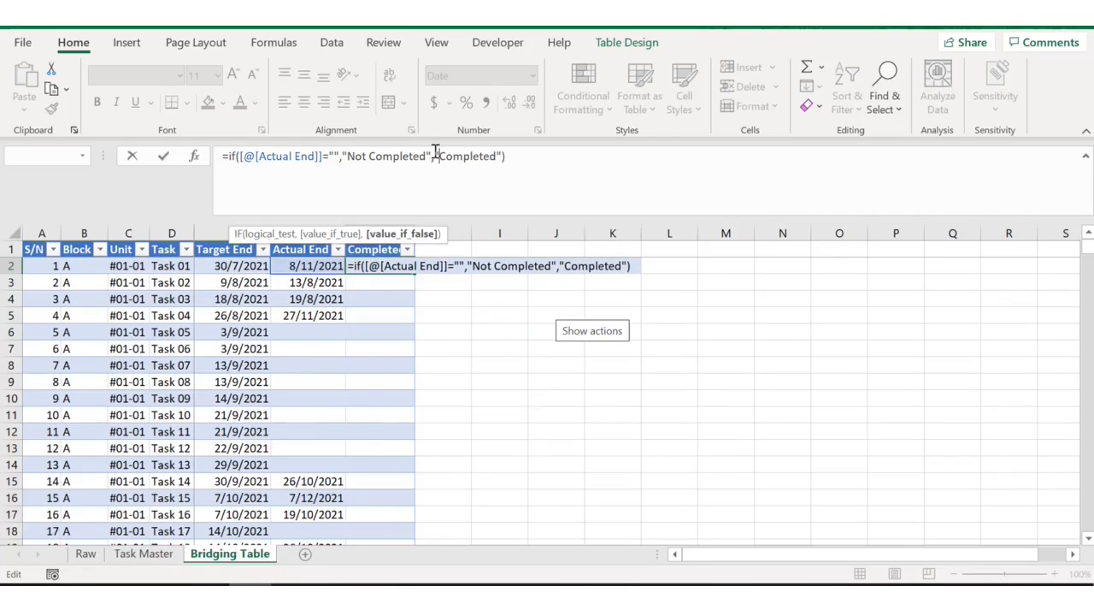
key("Return")
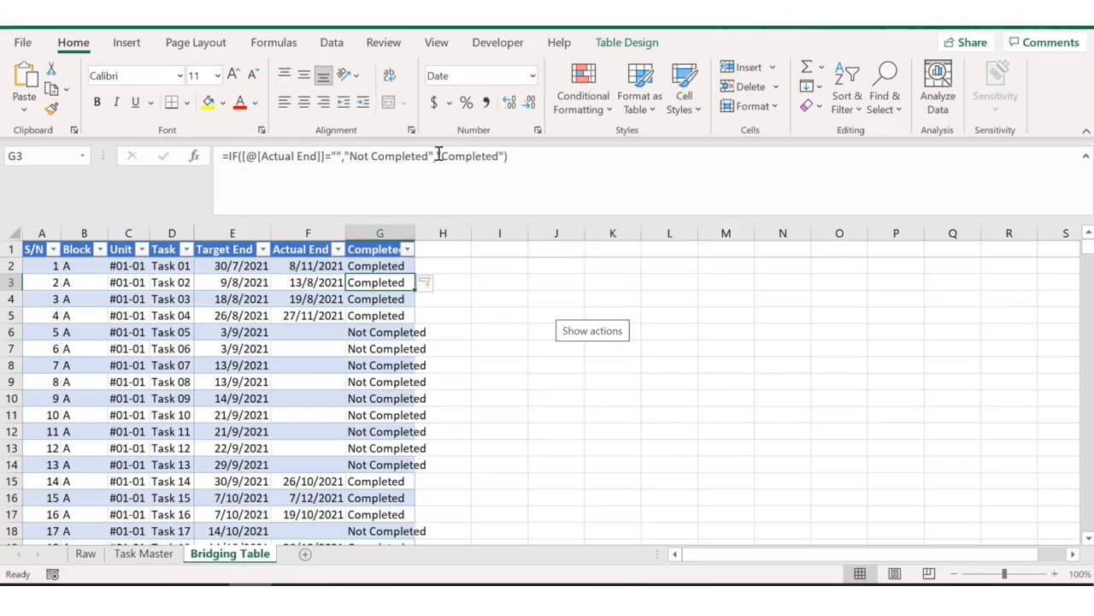
double_click(427, 224)
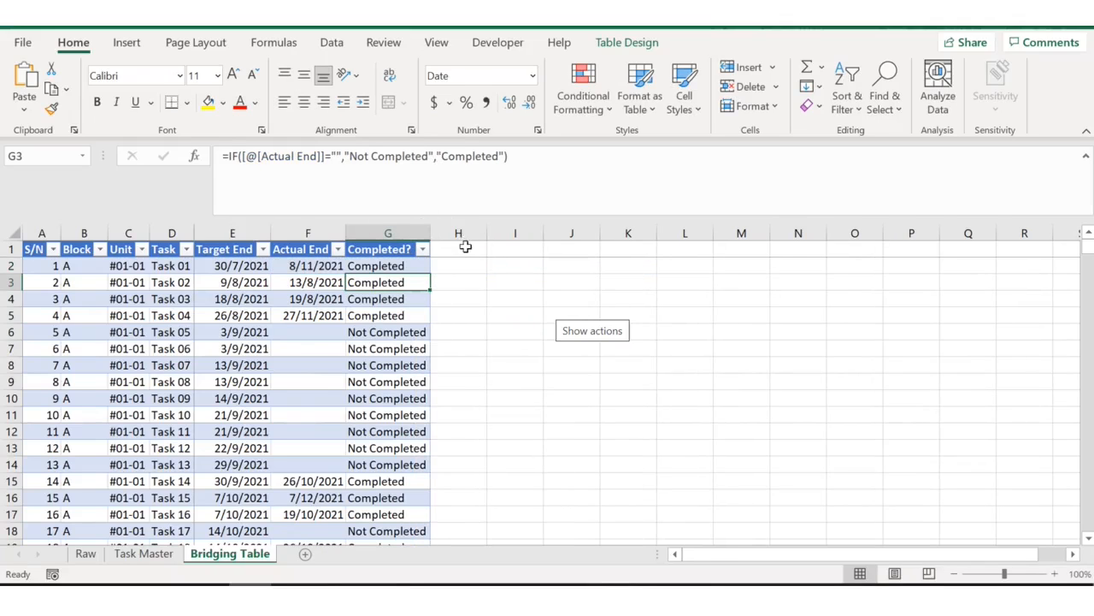
Step: Add a table column headed "Delay?" in H1 and widen column H
left_click(465, 246)
type("Delay?")
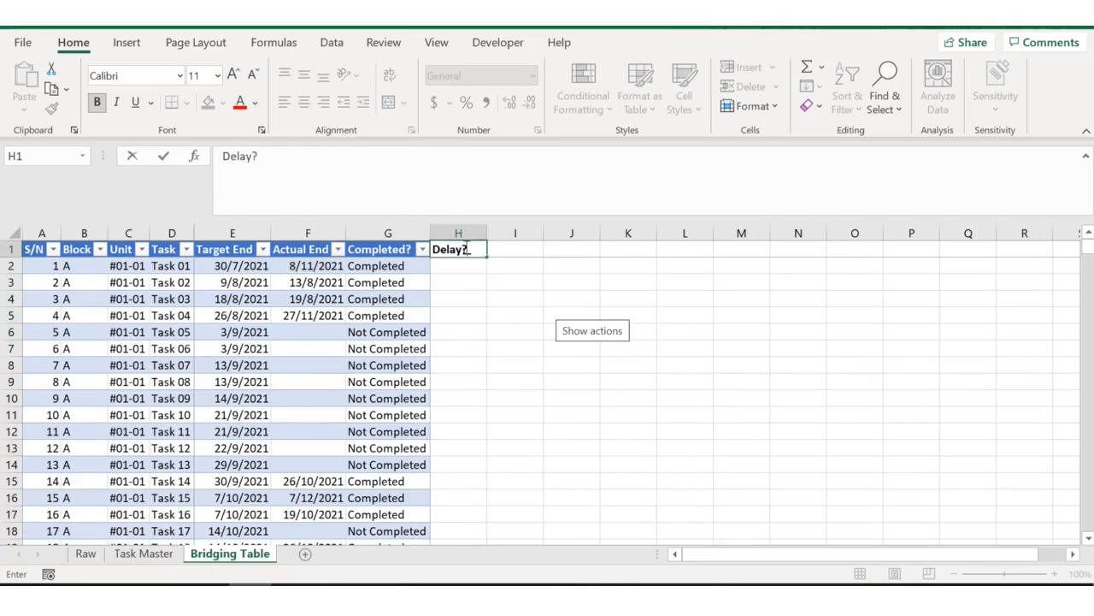
key("Return")
double_click(484, 232)
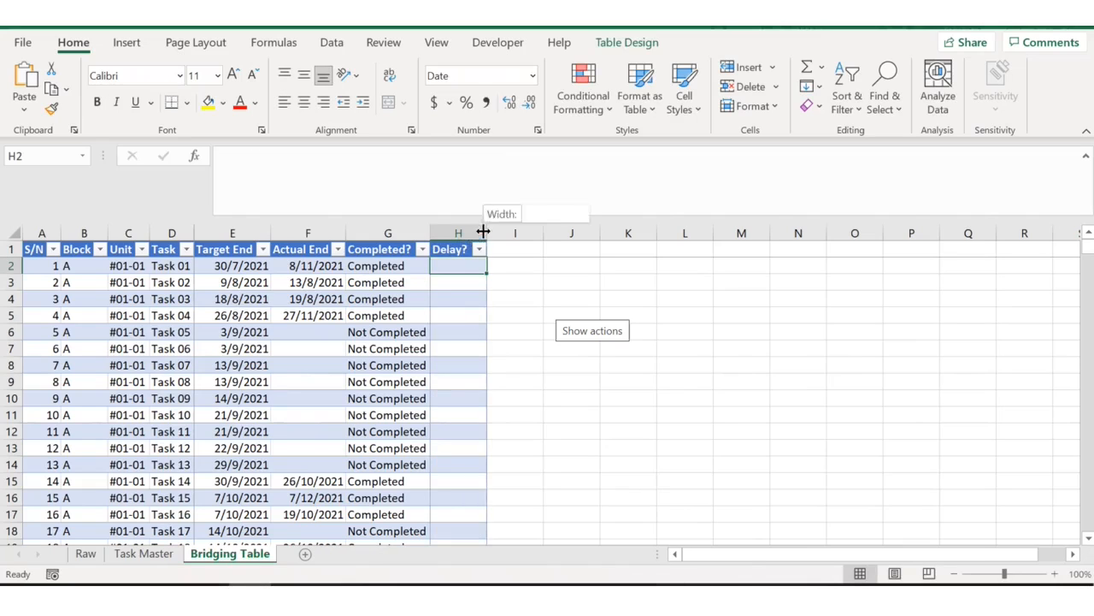
left_click_drag(483, 232, 522, 226)
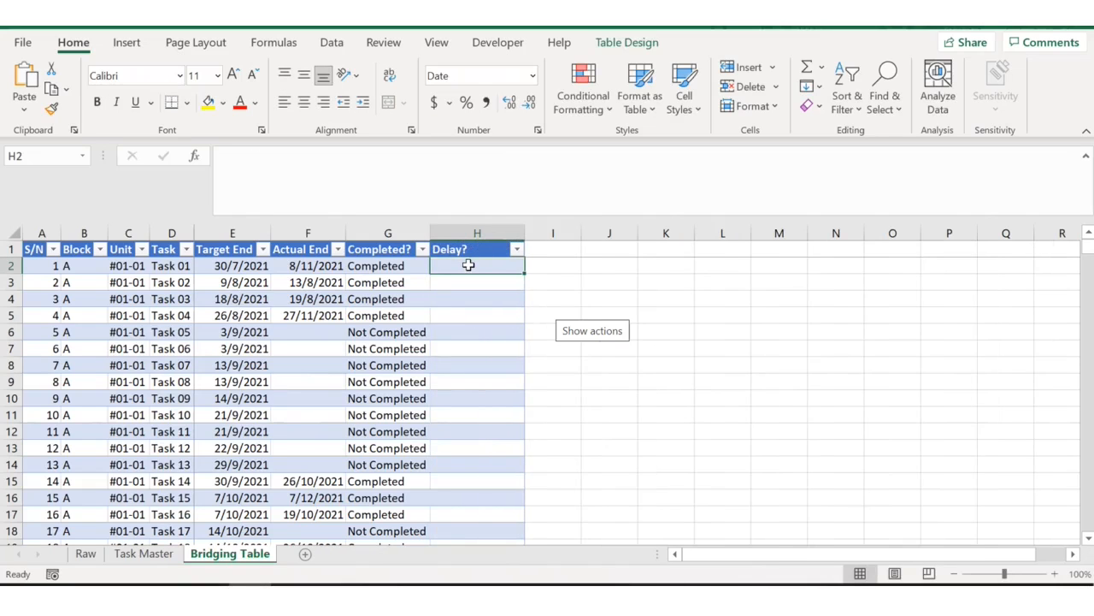
Step: Begin an IF(OR( formula in H2 with the first condition AND([@[Actual End]]<>"",[@[Actual End]]>[@[Target End]])
type("=if(O")
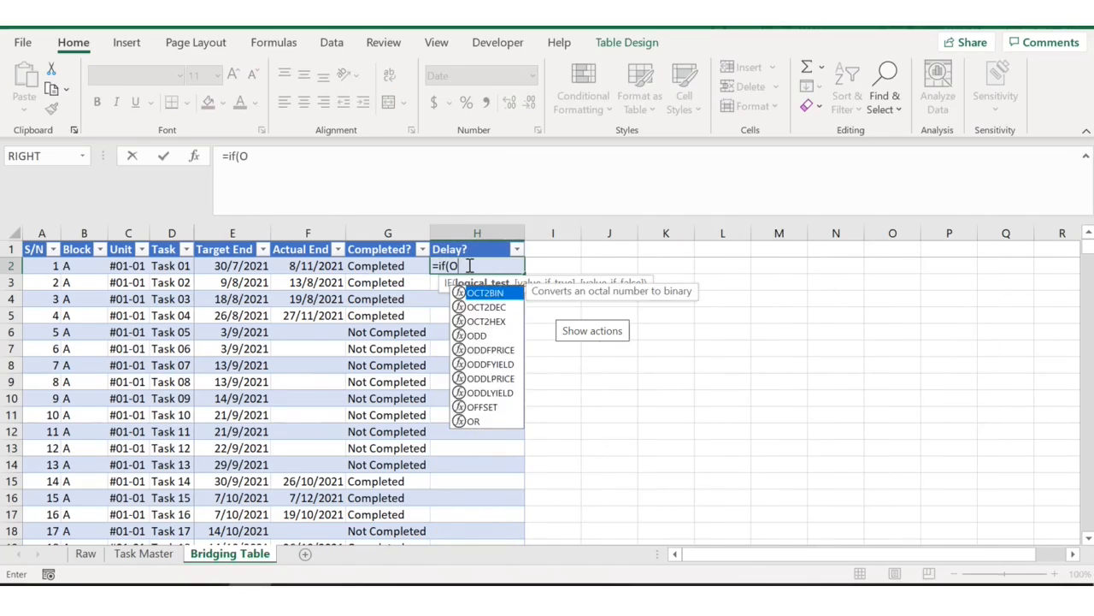
type("R(")
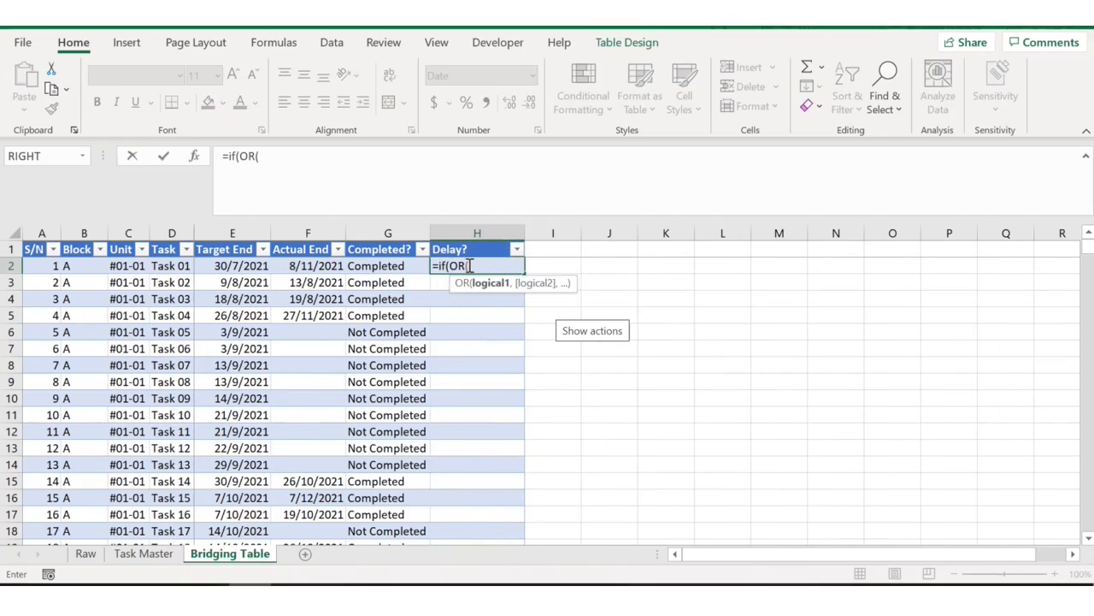
type("AND")
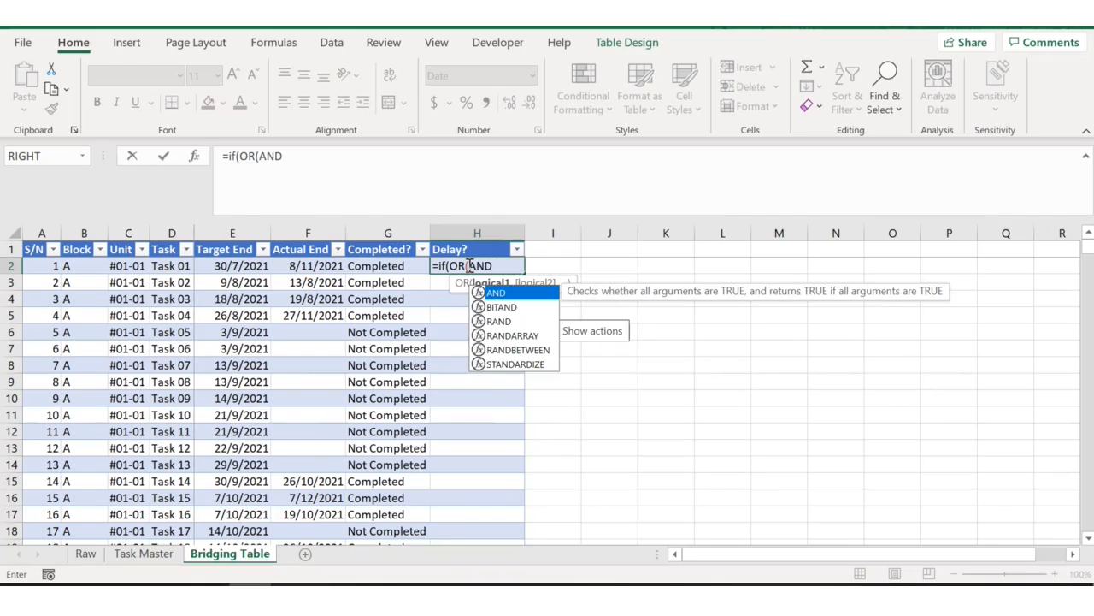
type("(")
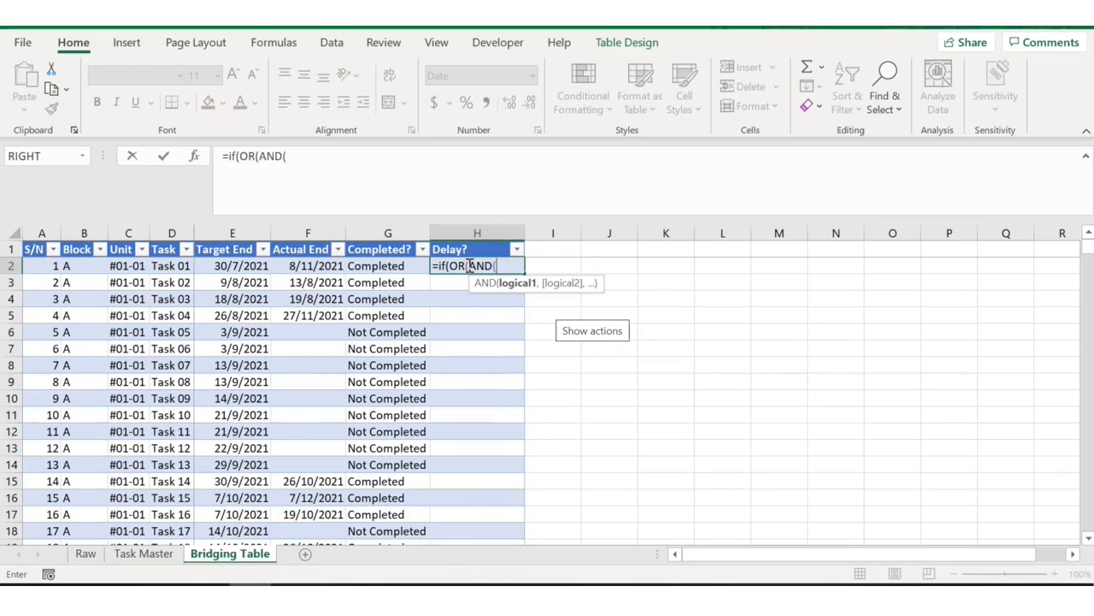
left_click(295, 266)
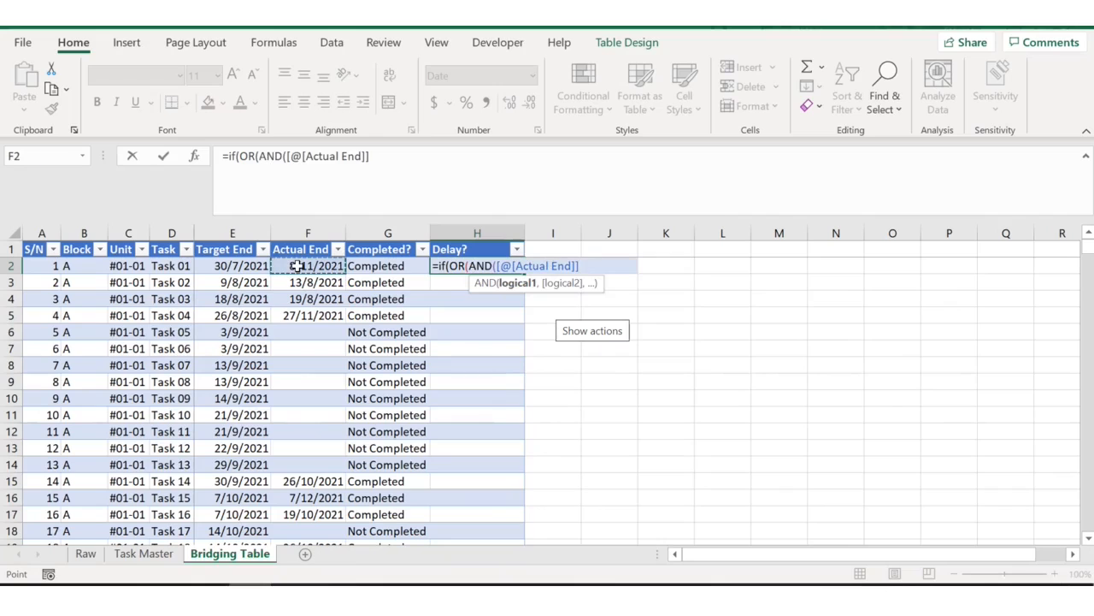
type("<>\"\",")
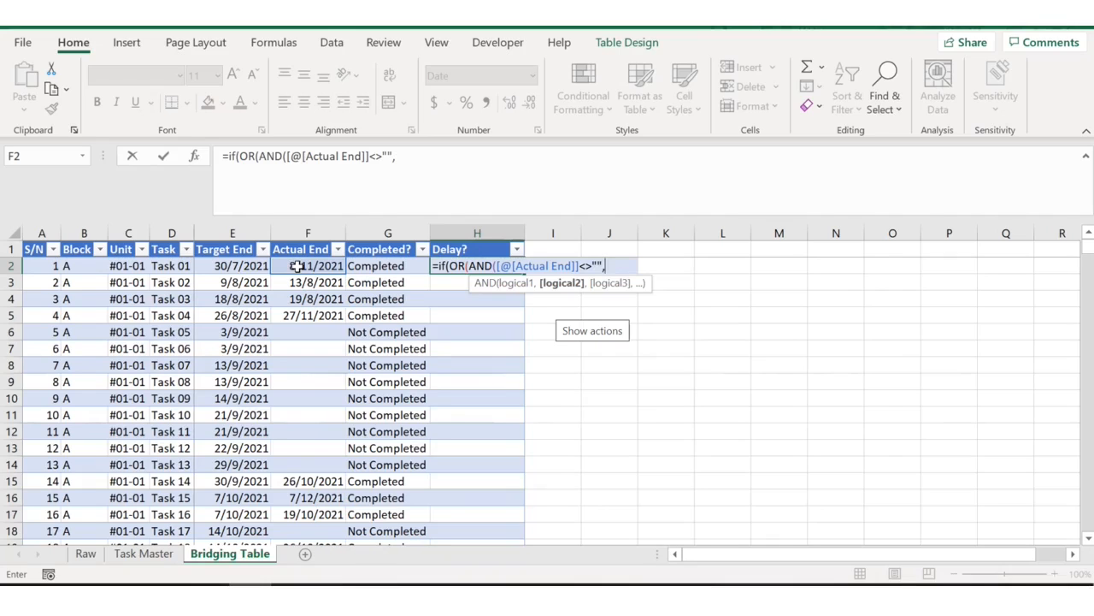
left_click(296, 266)
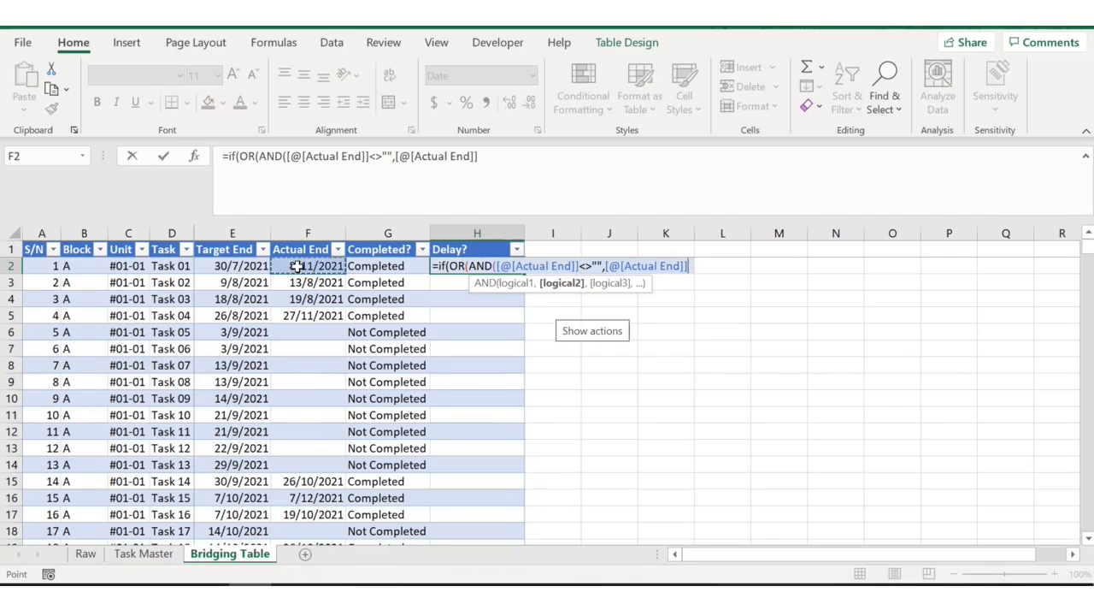
type(">")
left_click(227, 265)
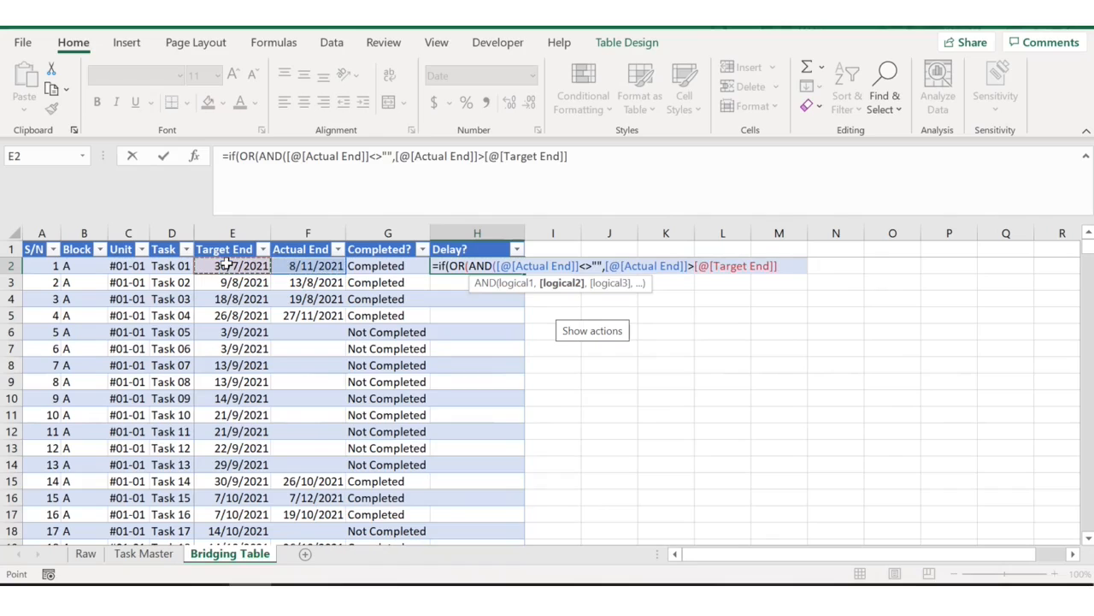
type(")")
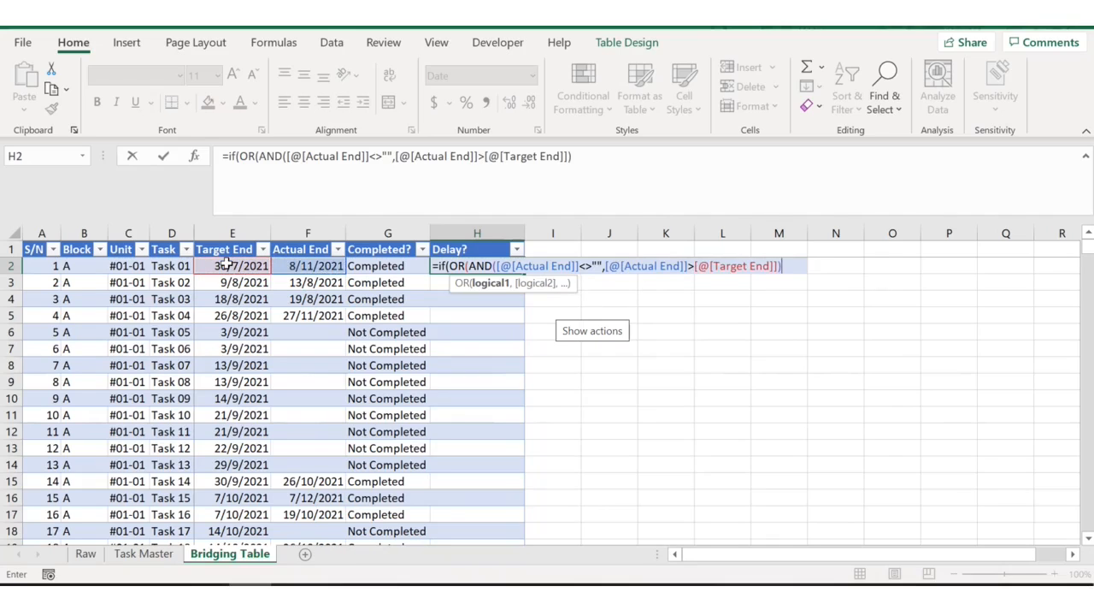
Step: Add the second OR condition AND([@[Actual End]]="",[@[Target End]]<=today()) to the H2 formula and close the OR
type(",")
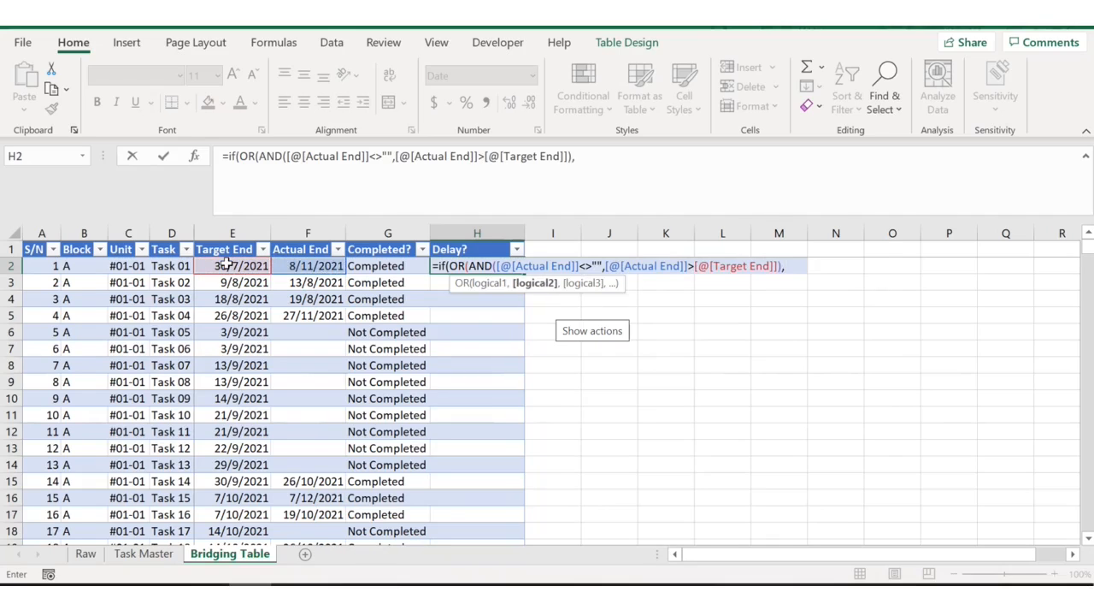
type("AND(")
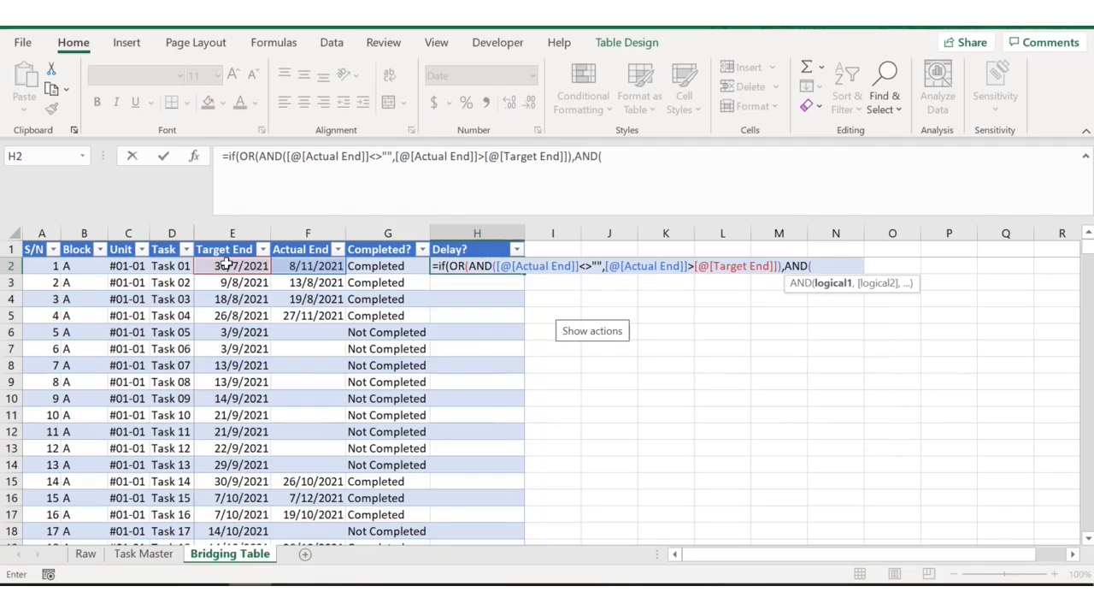
left_click(316, 266)
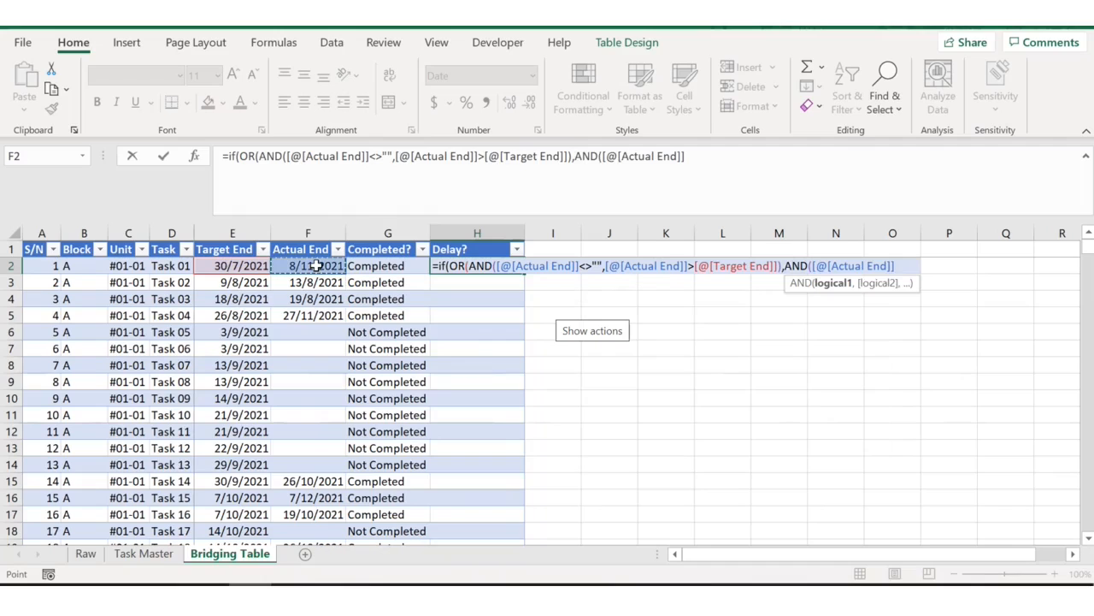
type("=\"\",")
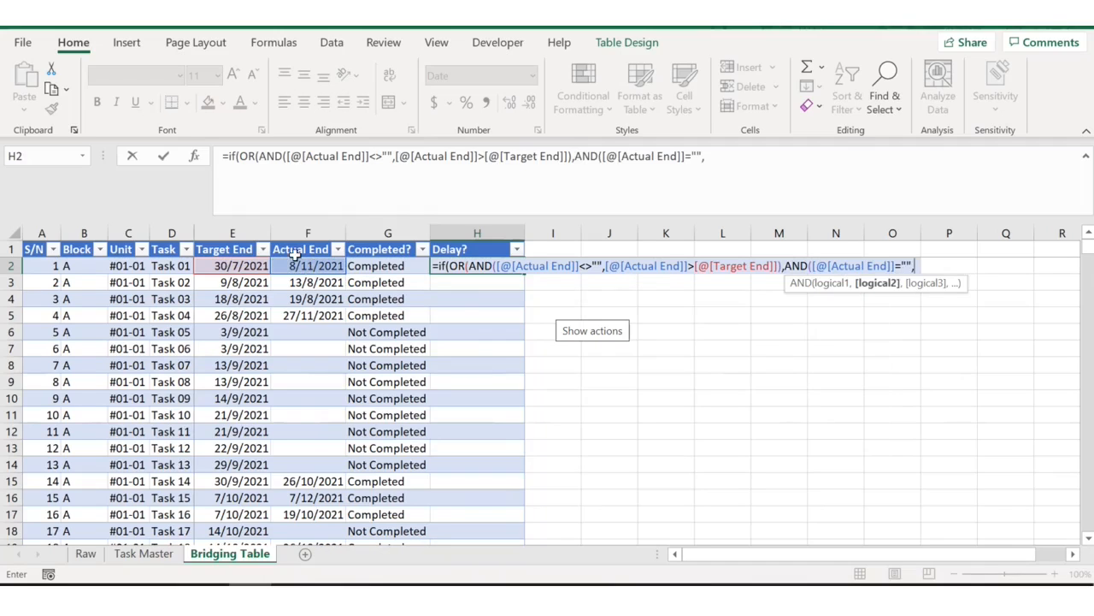
left_click(231, 265)
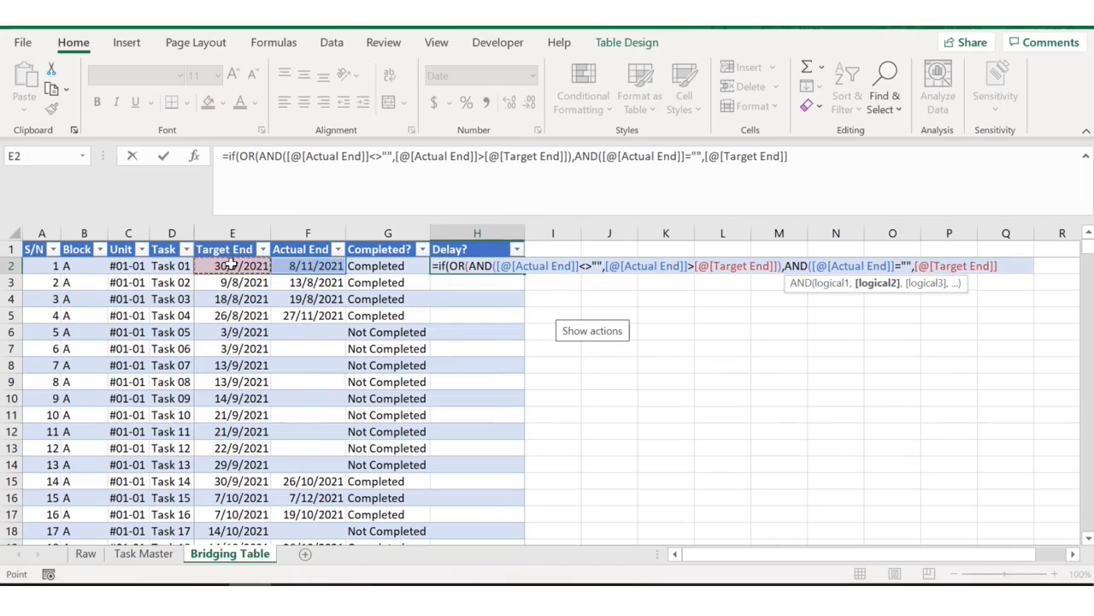
type("<=today()")
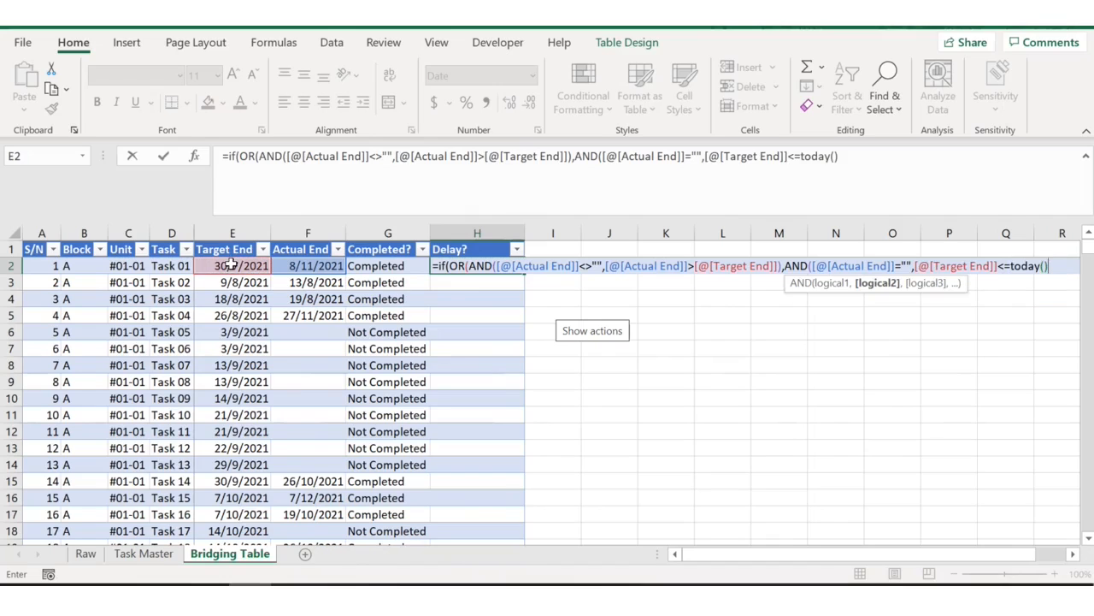
type(")")
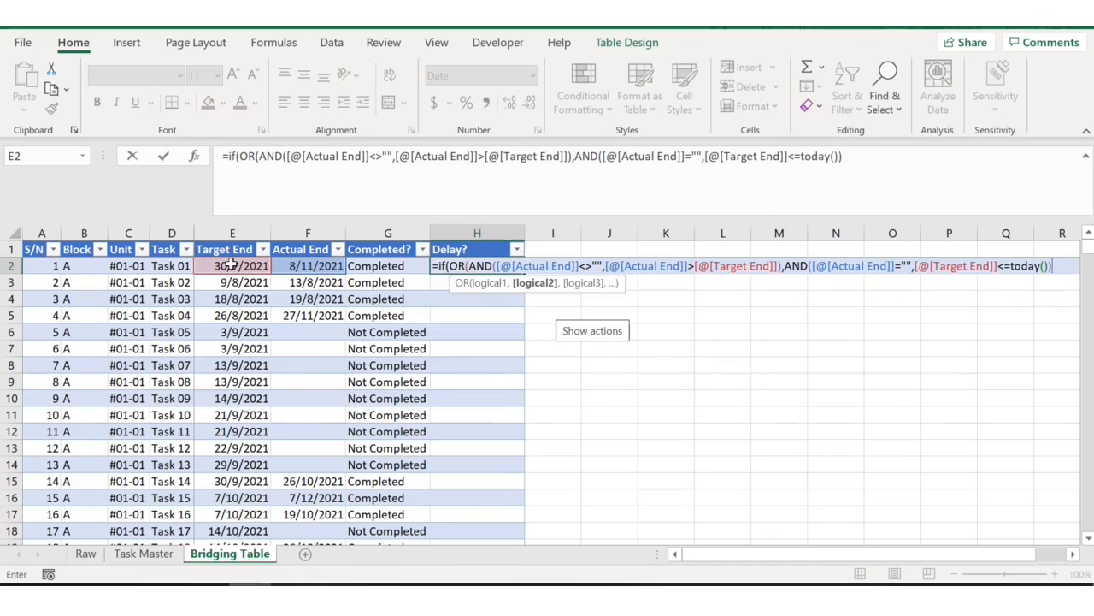
type(")")
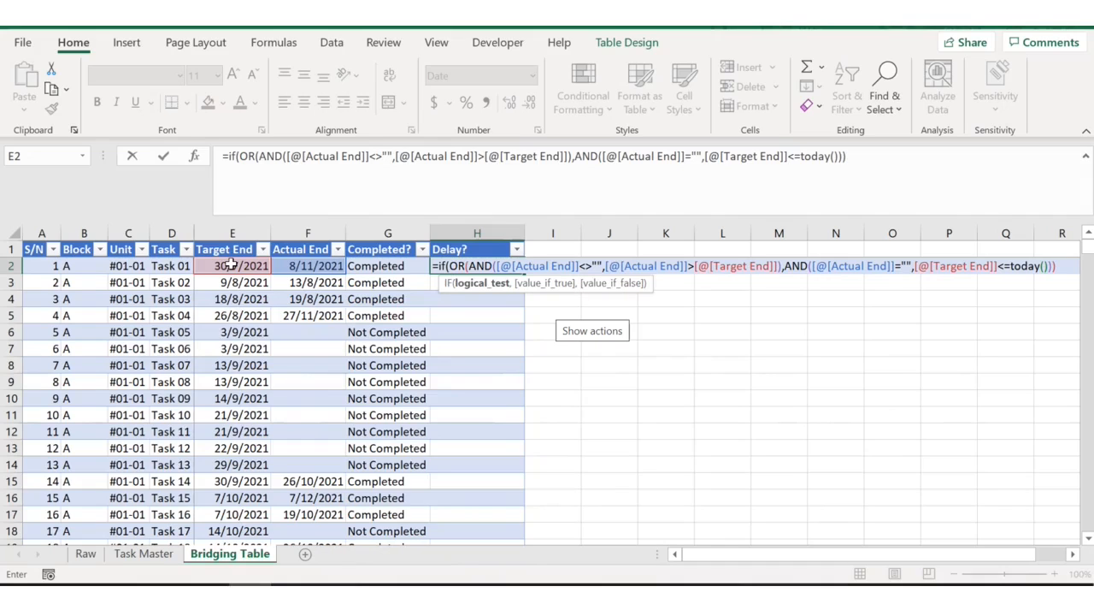
Step: Complete the H2 formula's IF results with "Delay" when true and an empty string when false
type(",")
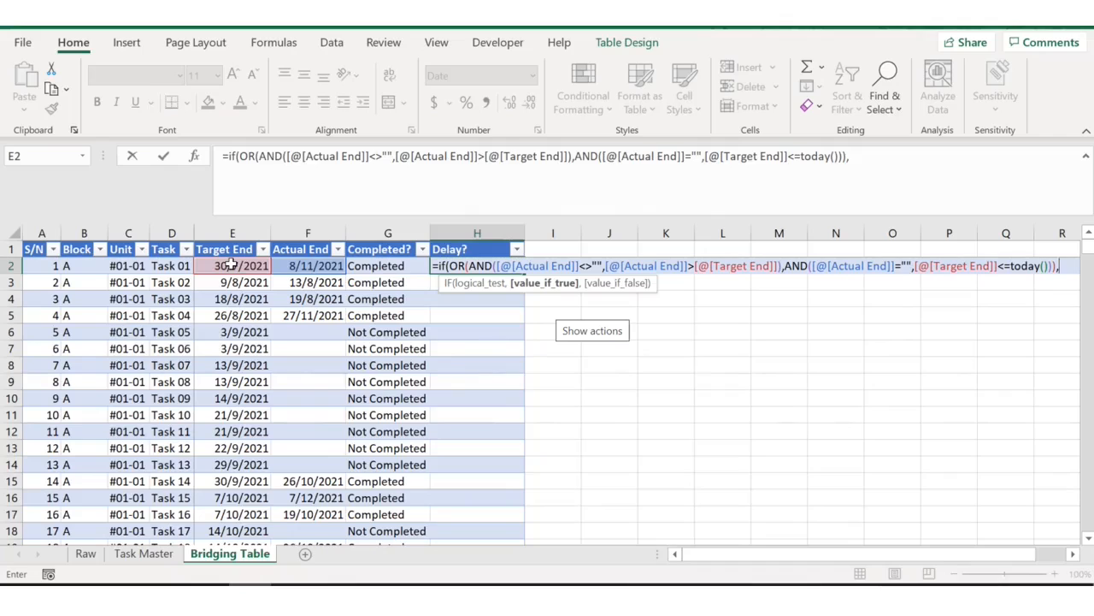
type("\"Delay")
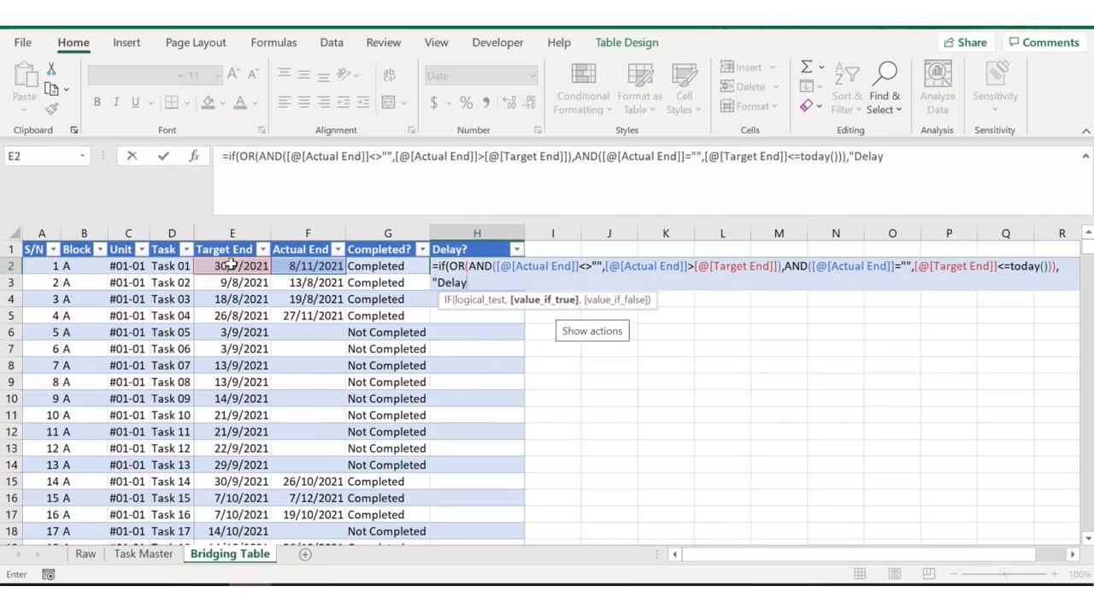
type("\",")
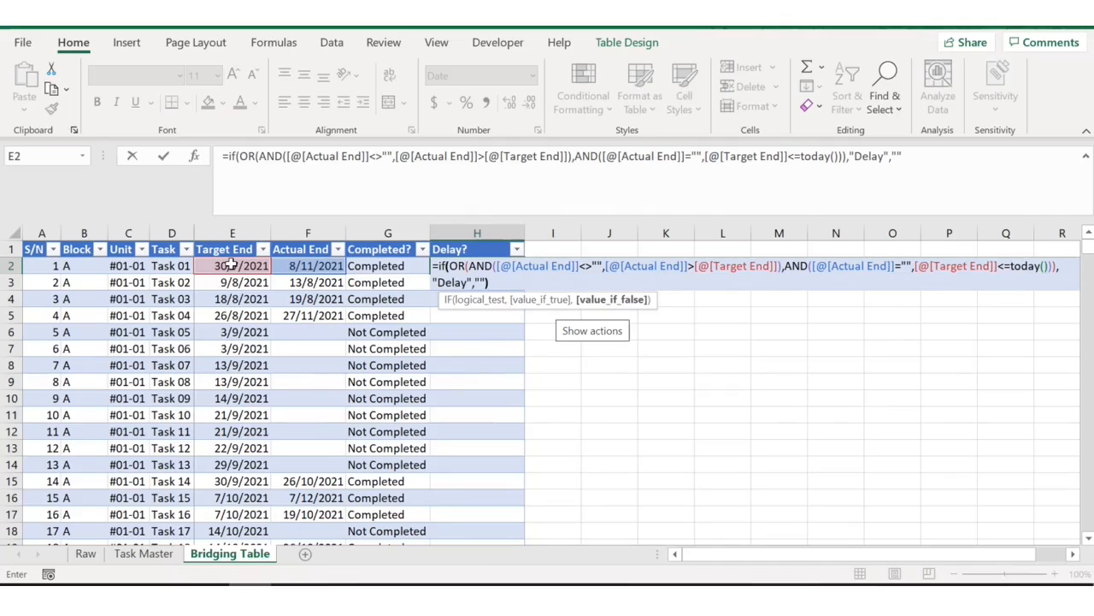
type("\"\")")
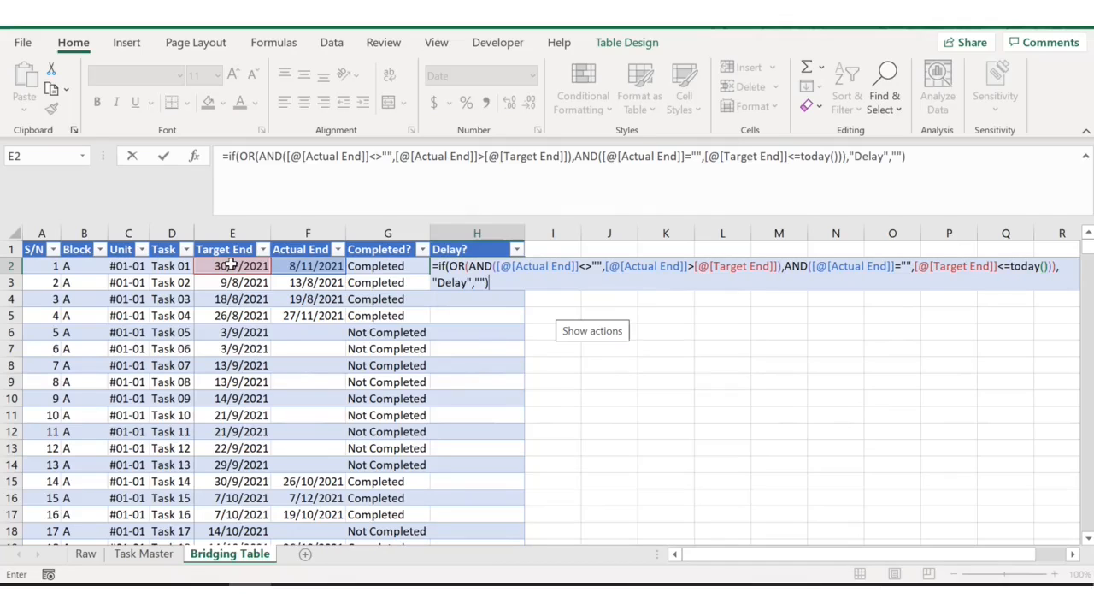
Step: Change the true result in the H2 formula to " (Delay)" with a leading space and enter the formula for the Delay? column
left_click(855, 157)
type("(")
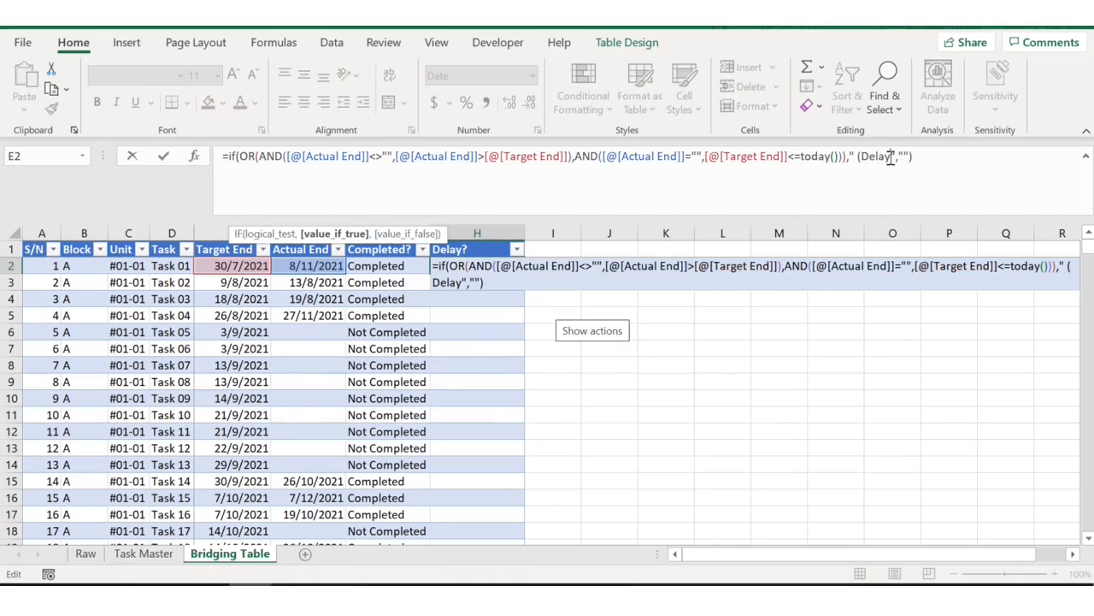
type(")")
key("Return")
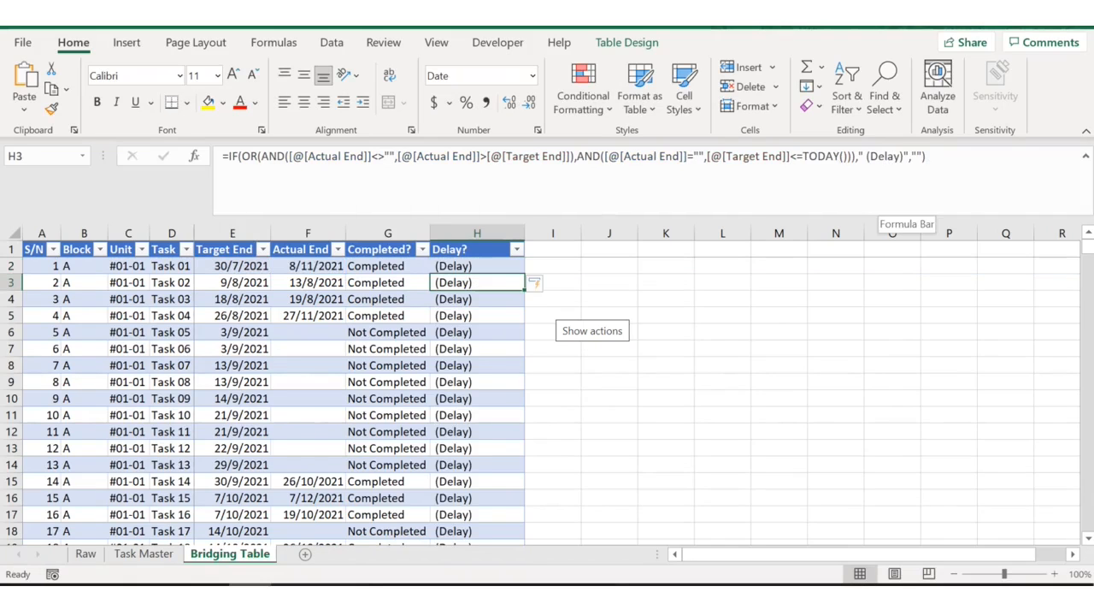
mouse_move(1090, 253)
left_mouse_down()
mouse_move(1090, 274)
mouse_move(1090, 252)
left_mouse_up()
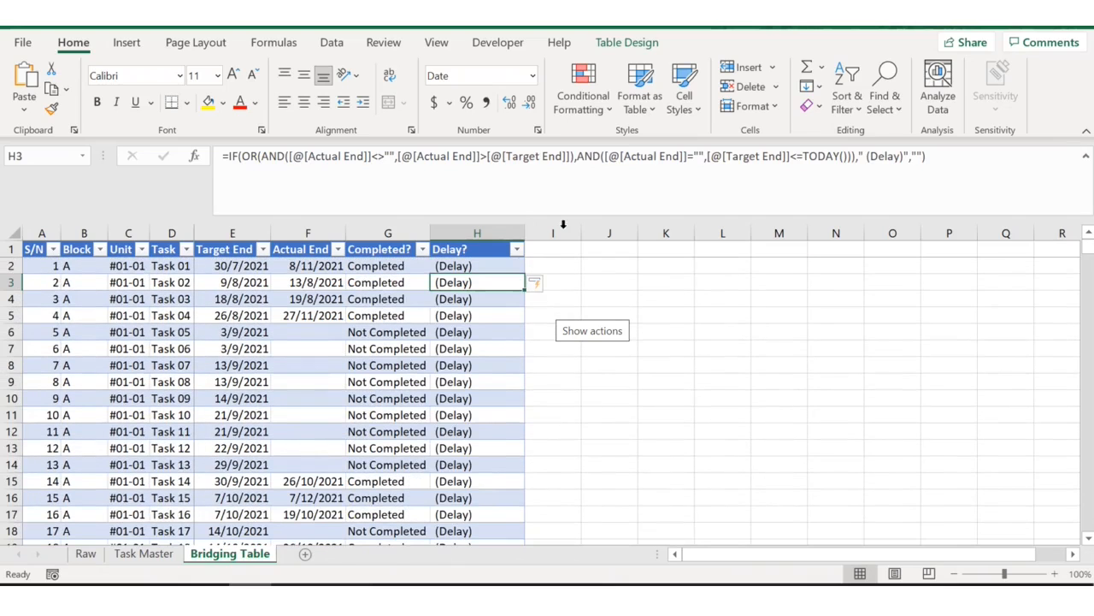
Step: Add a Status column in I with the formula =[@[Completed?]]&[@[Delay?]] and fit the column width to its contents
left_click(535, 249)
type("Status")
key("Return")
type("=")
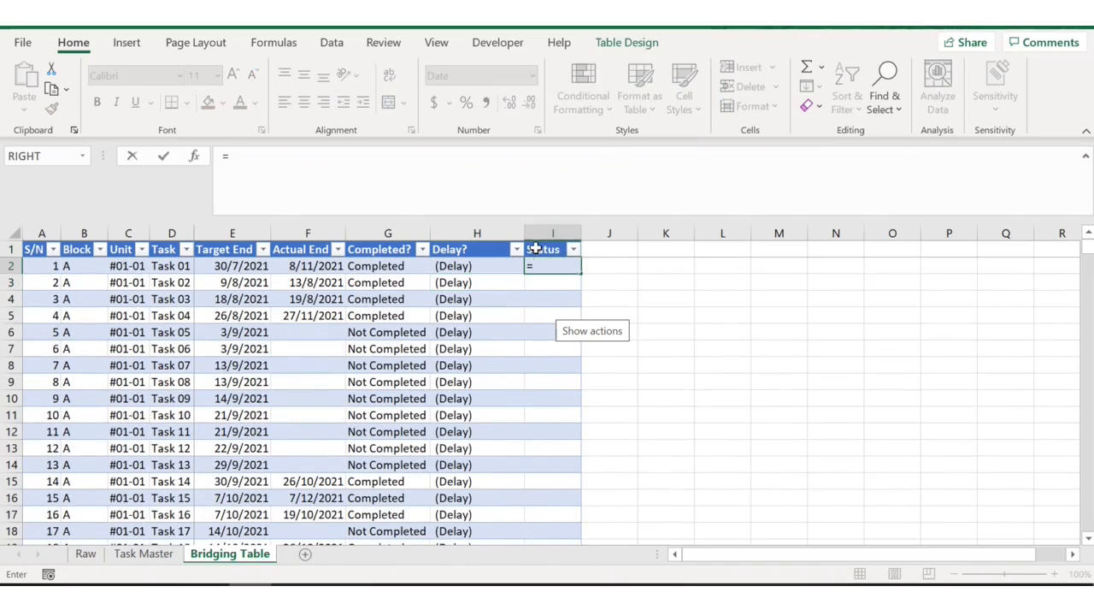
left_click(387, 266)
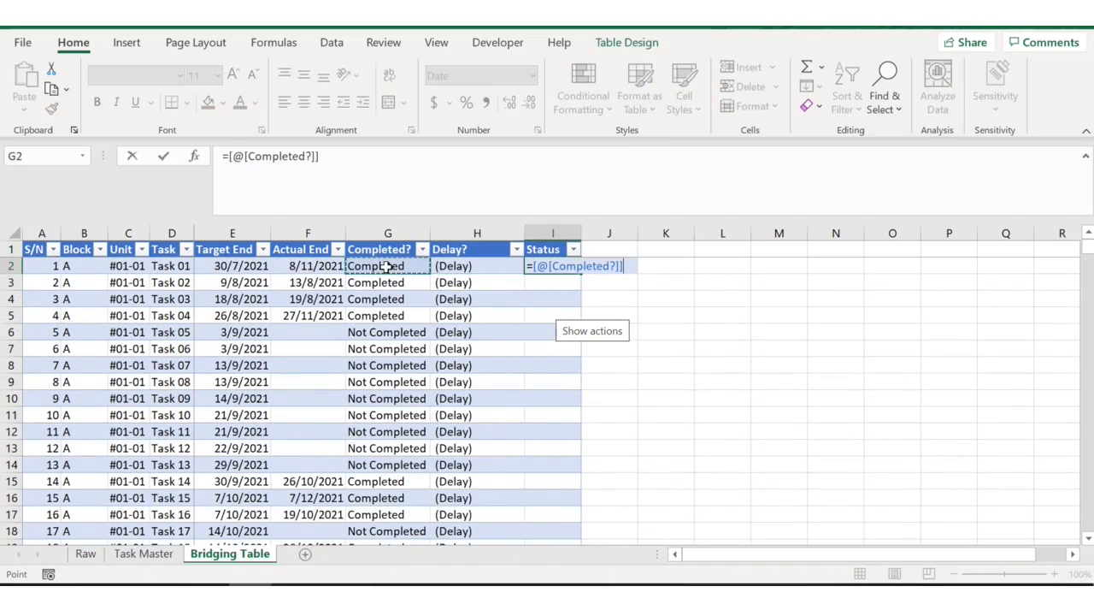
type("&")
left_click(496, 267)
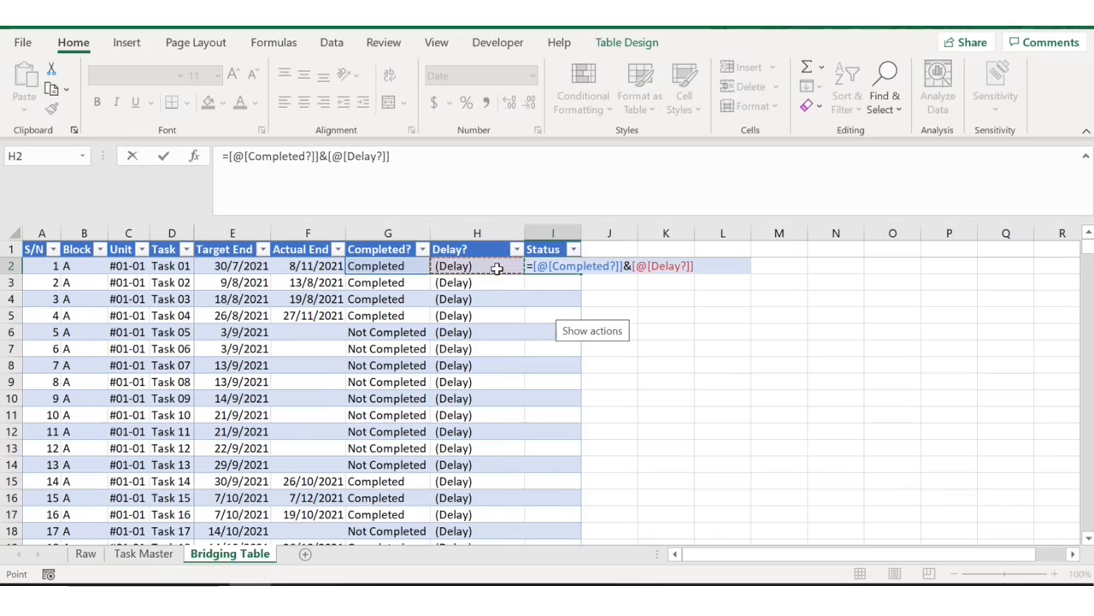
key("Return")
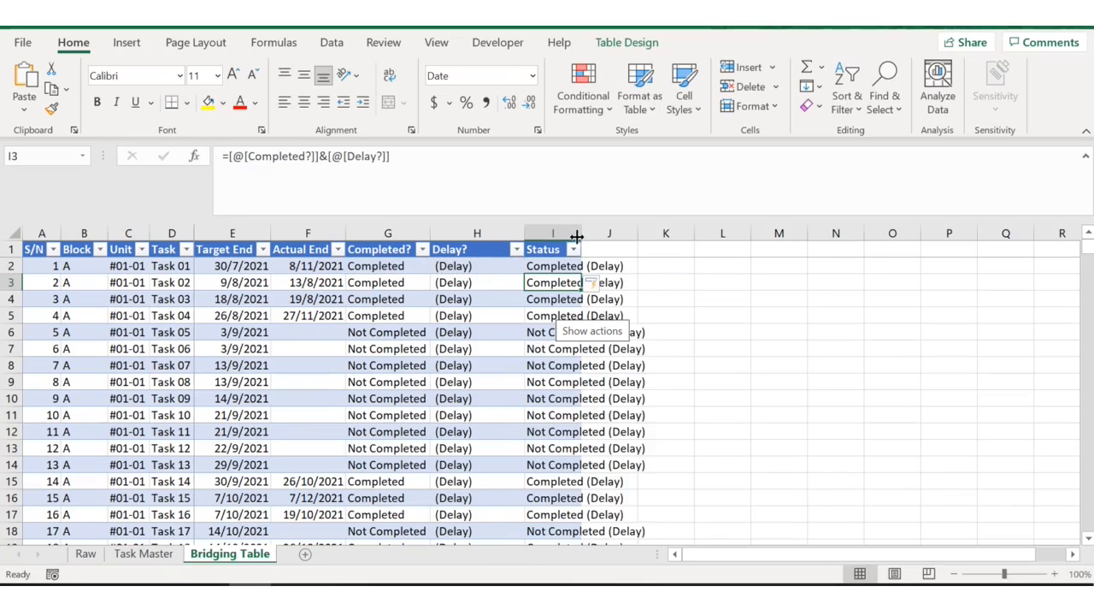
double_click(578, 236)
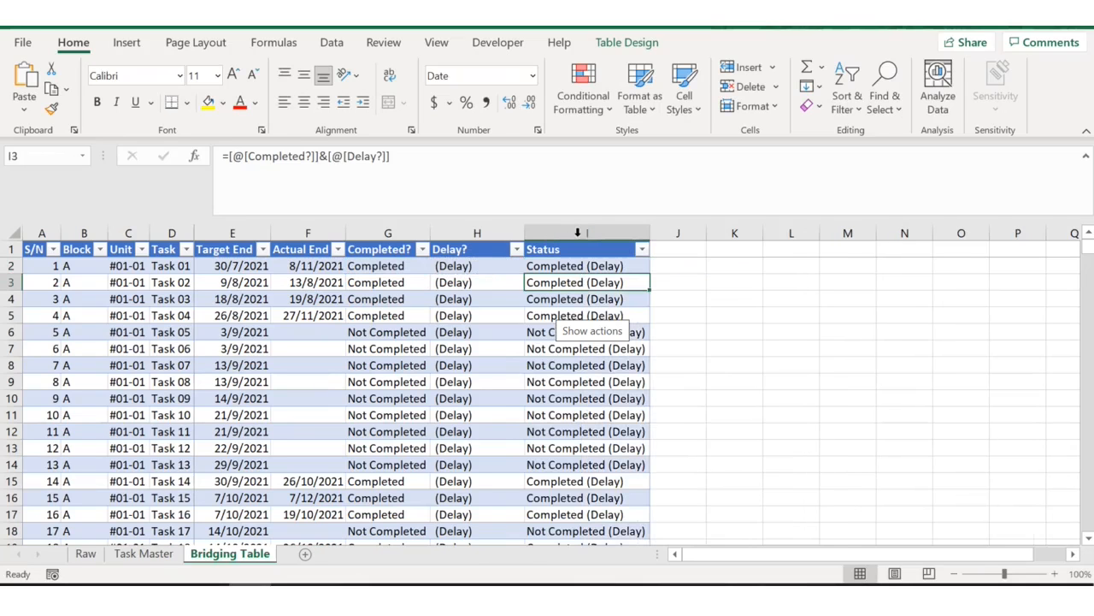
Step: Create a PivotTable from Table1 on a new worksheet
left_click(135, 44)
left_click(29, 83)
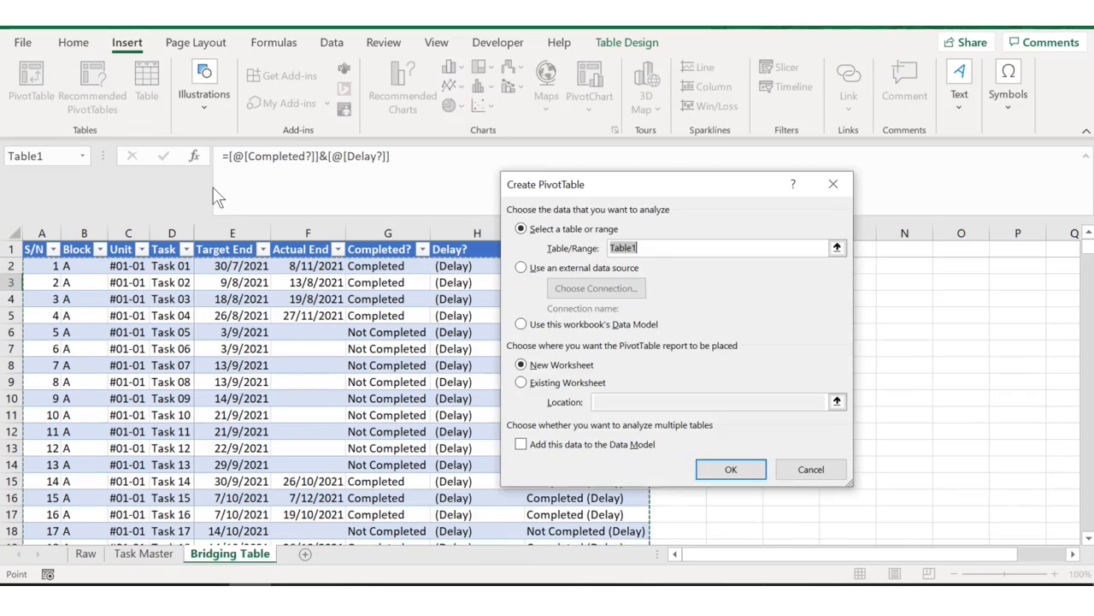
left_click(750, 468)
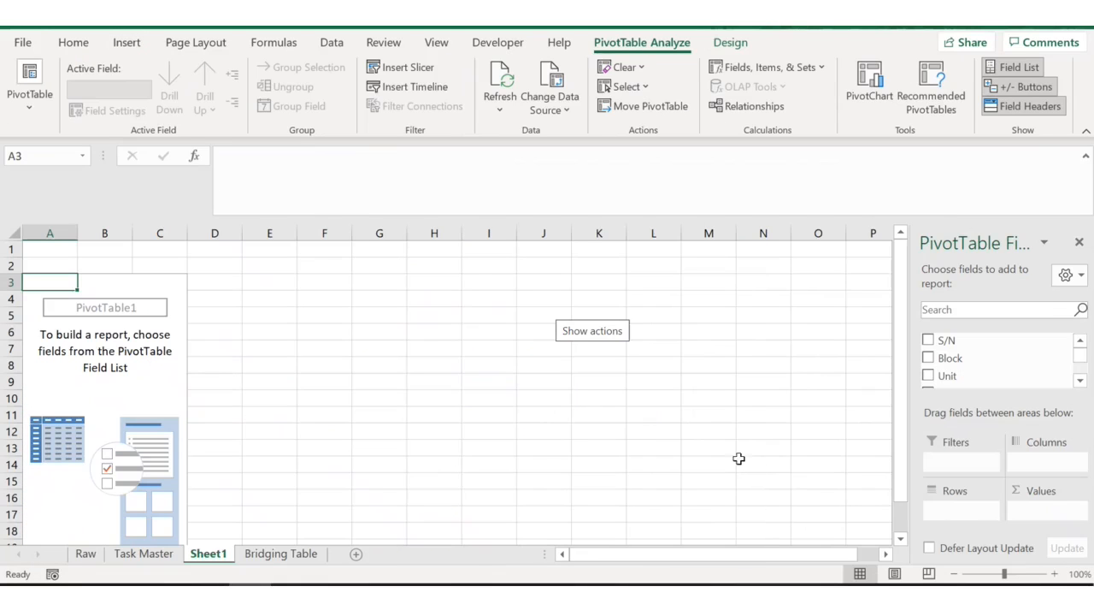
Step: Lay out the PivotTable with Block as filter, Task as rows, Status as columns and the count of Status as values
left_click_drag(971, 364, 962, 462)
scroll(1083, 357, "down", 2)
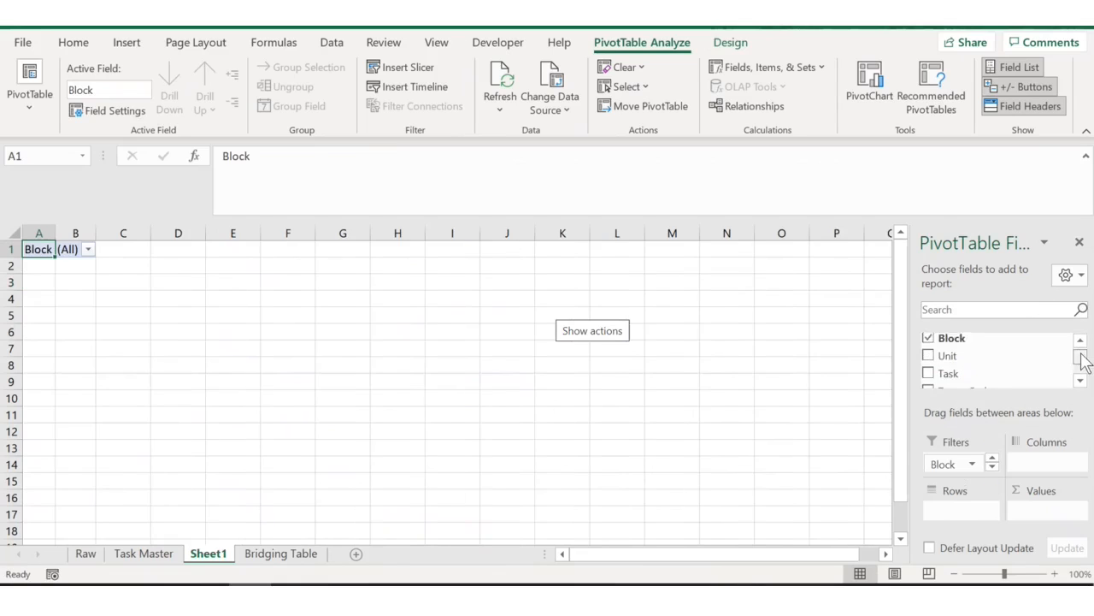
left_click_drag(958, 344, 971, 512)
scroll(1077, 366, "down", 2)
left_click_drag(973, 361, 1052, 464)
left_click_drag(949, 363, 1030, 511)
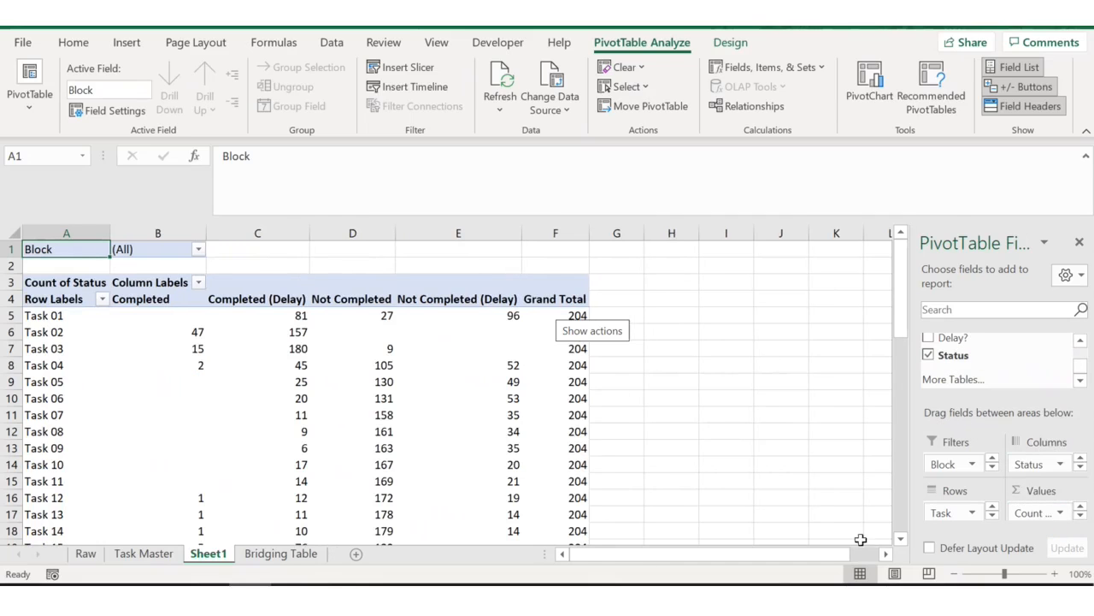
Step: Narrow PivotTable columns B through F to one equal width
double_click(954, 574)
double_click(956, 574)
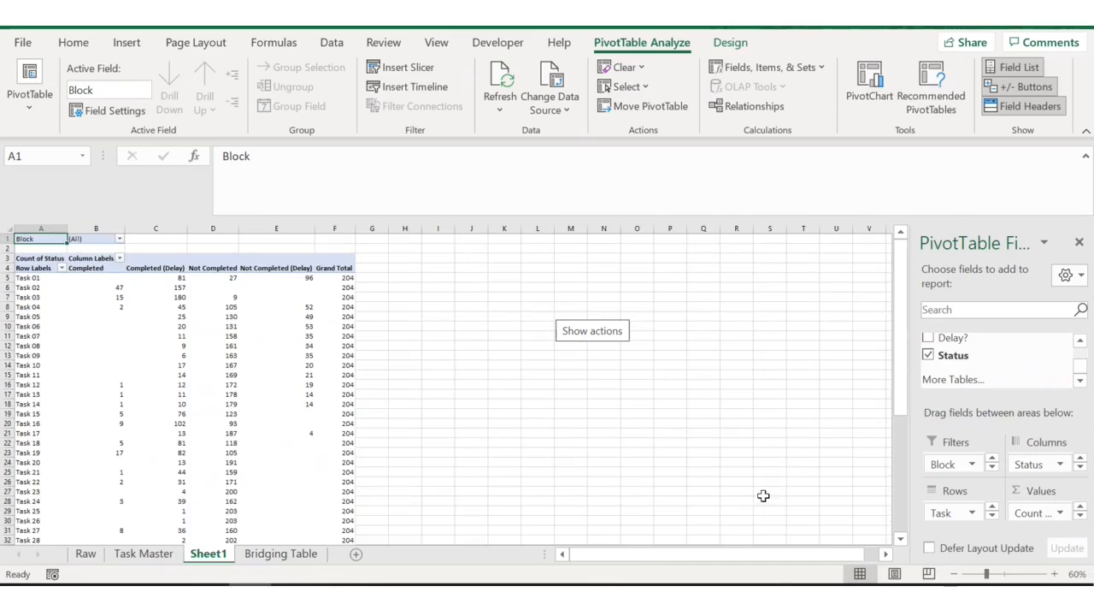
left_click_drag(338, 228, 106, 230)
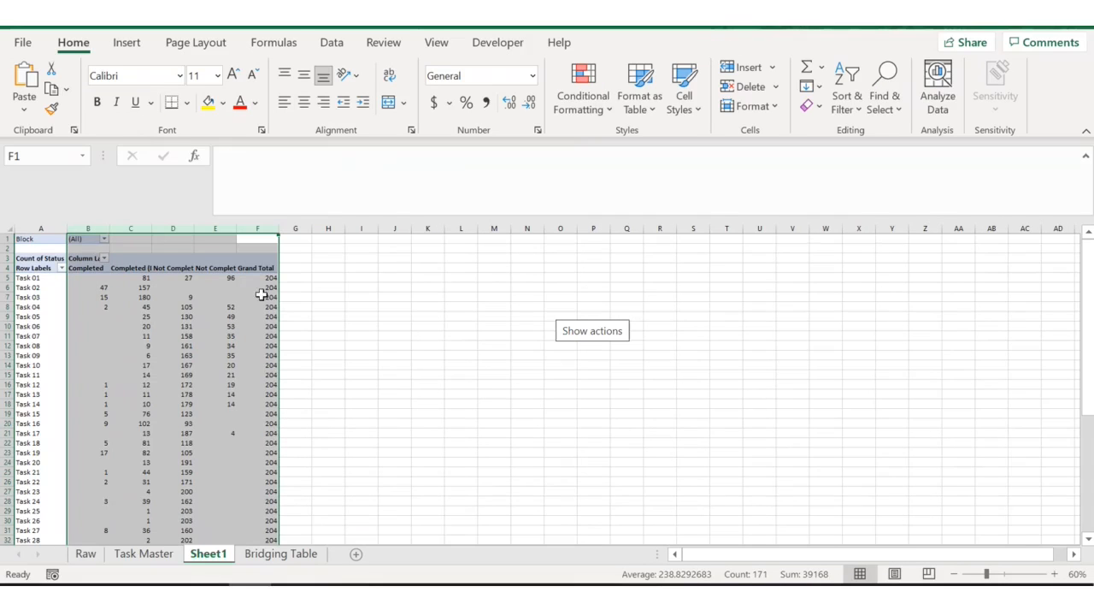
left_click(255, 295)
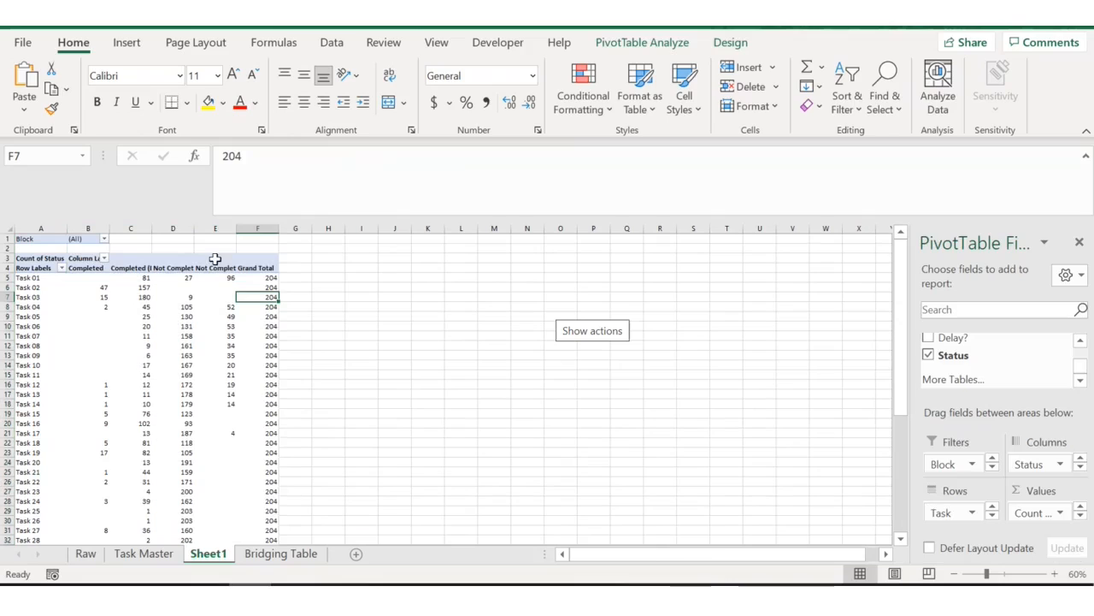
Step: Insert a stacked column PivotChart from the PivotTable and enlarge it beside the table across about columns G to W
left_click(127, 42)
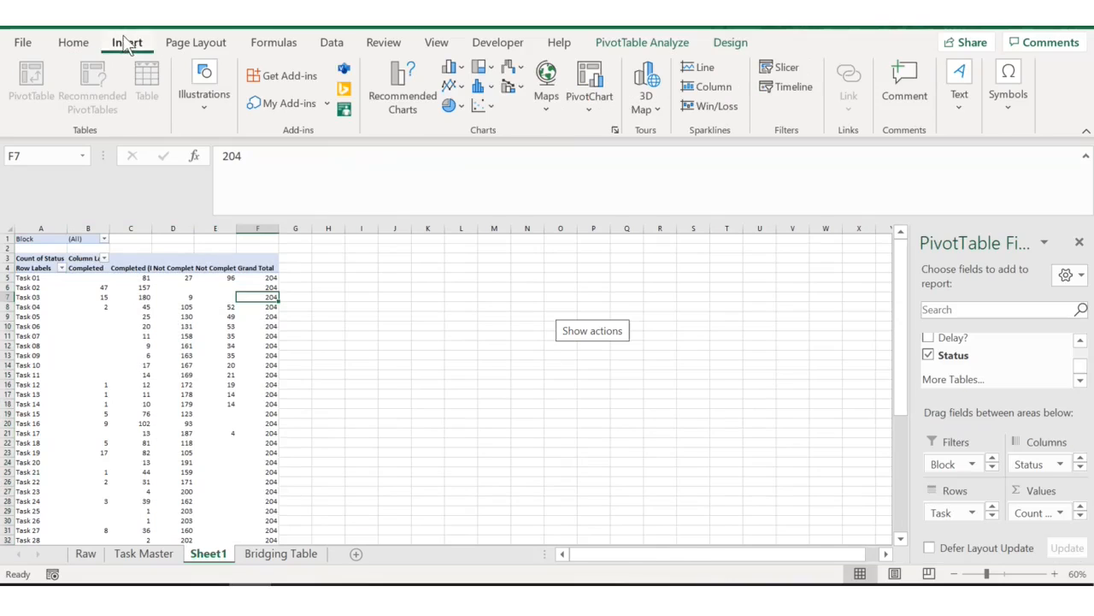
left_click(592, 106)
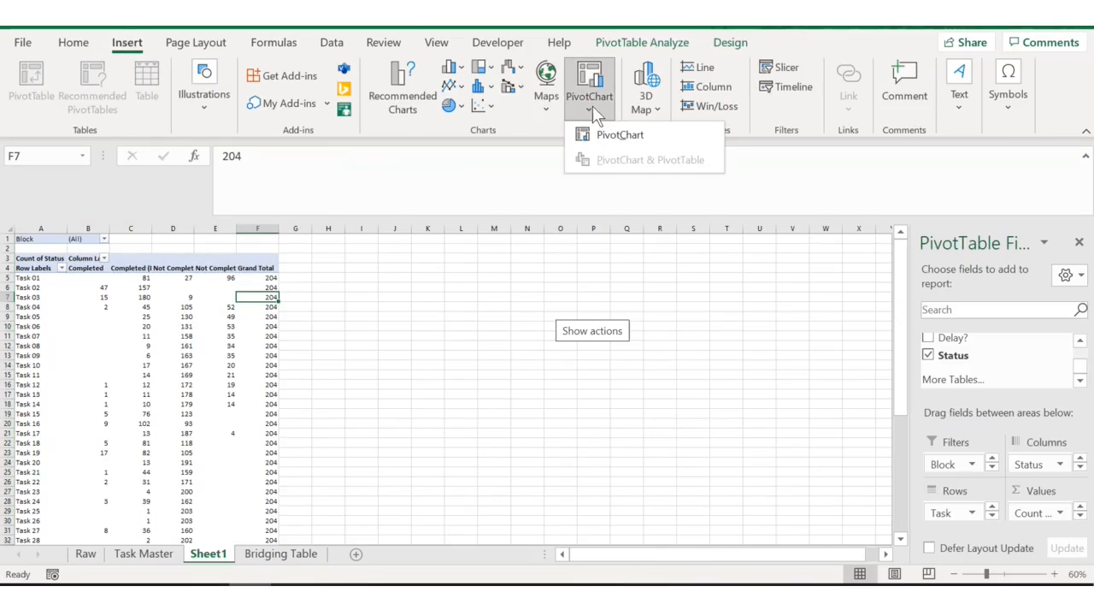
left_click(642, 134)
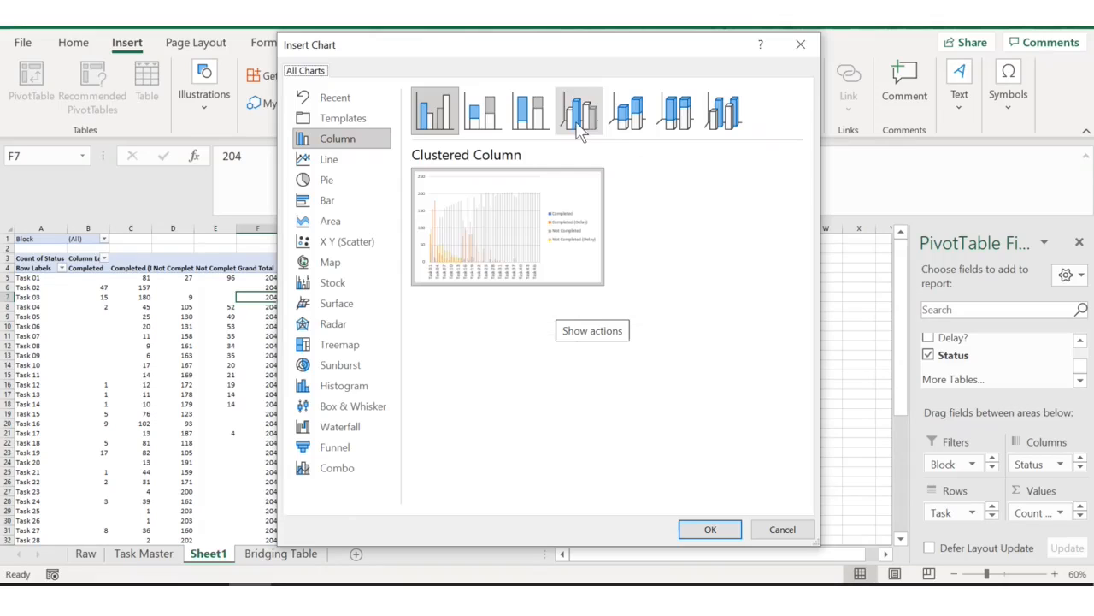
left_click(482, 111)
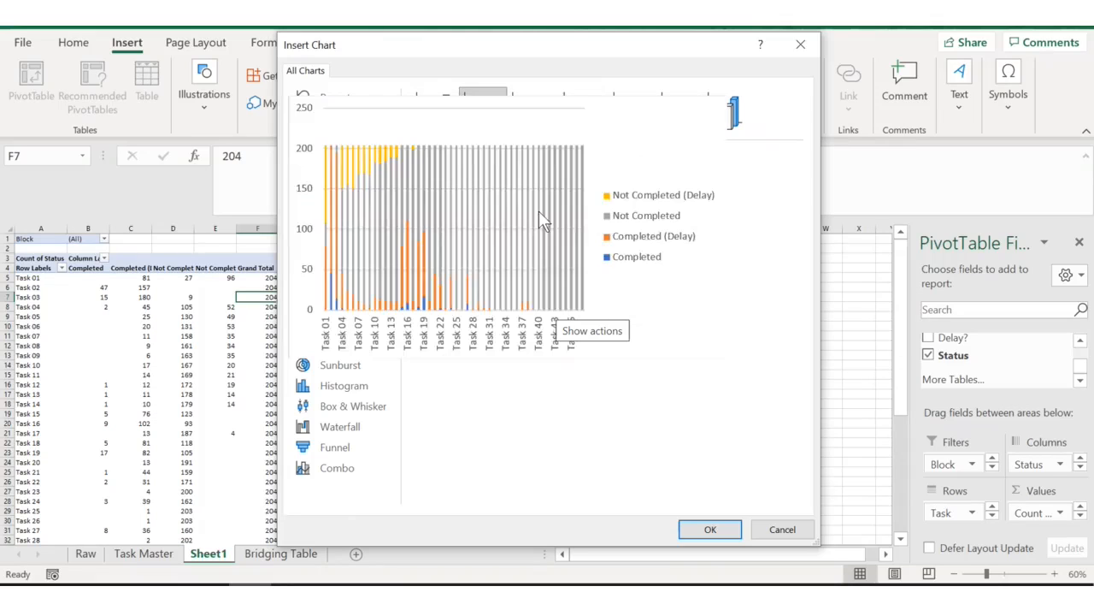
left_click(710, 530)
left_click_drag(408, 339, 365, 255)
left_click_drag(537, 385, 841, 531)
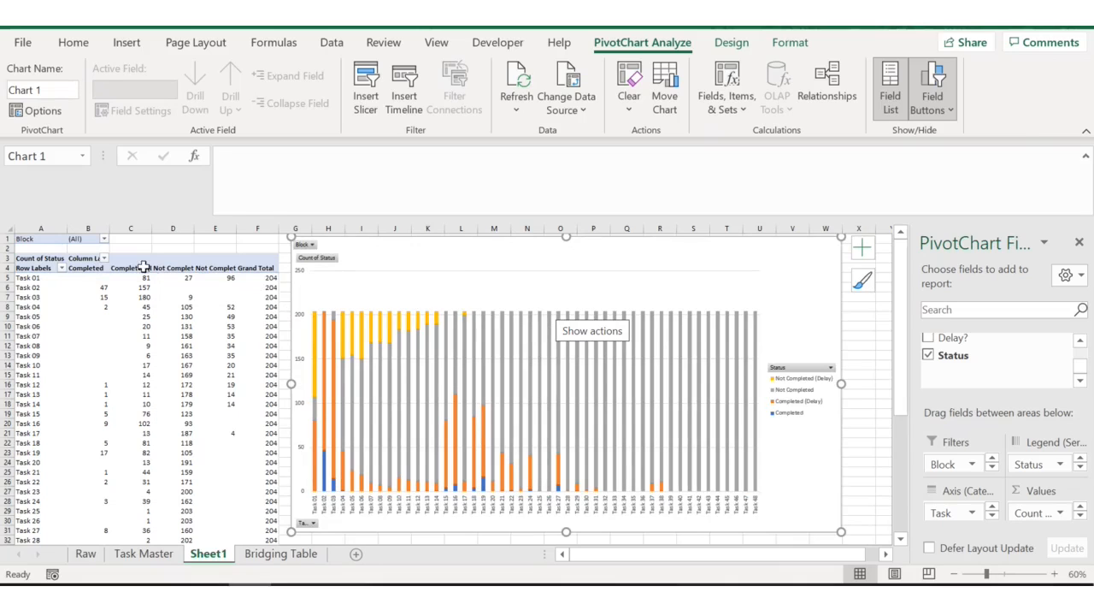
Step: Move the Not Completed (Delay) column ahead of Not Completed in the PivotTable and close the field list
left_click(171, 267)
left_click_drag(180, 272, 226, 269)
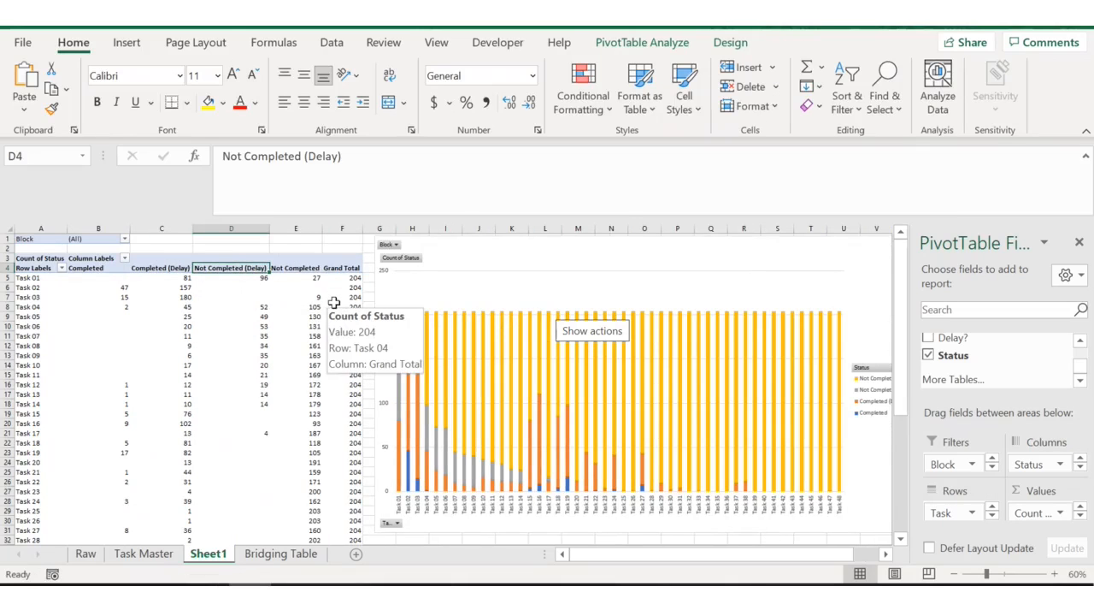
left_click(1079, 242)
Step: Fill the chart's Not Completed series with light gray
left_click(882, 264)
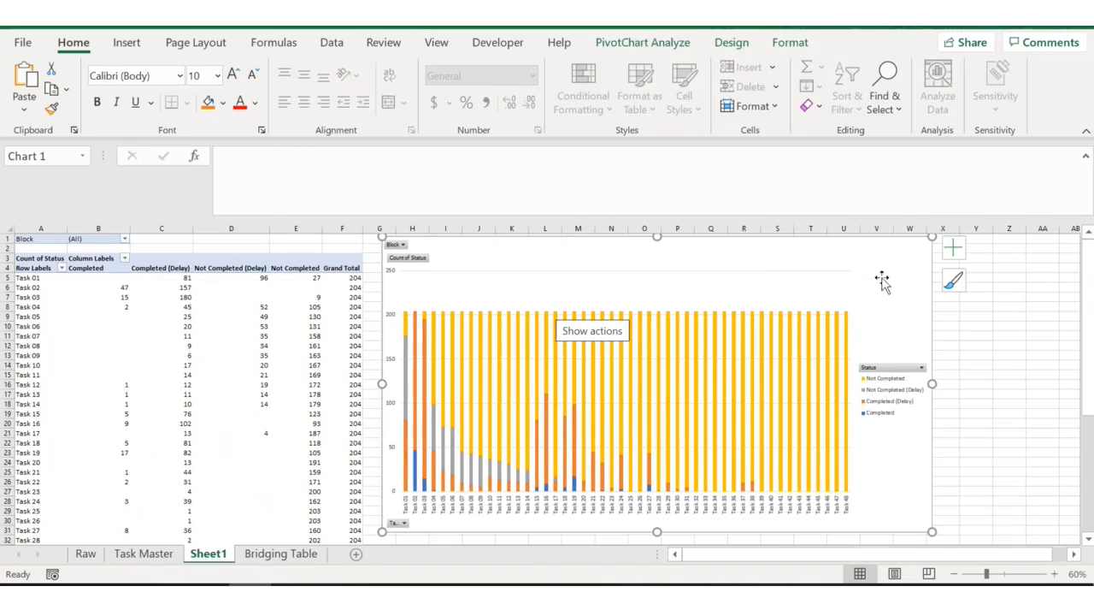
left_click(865, 379)
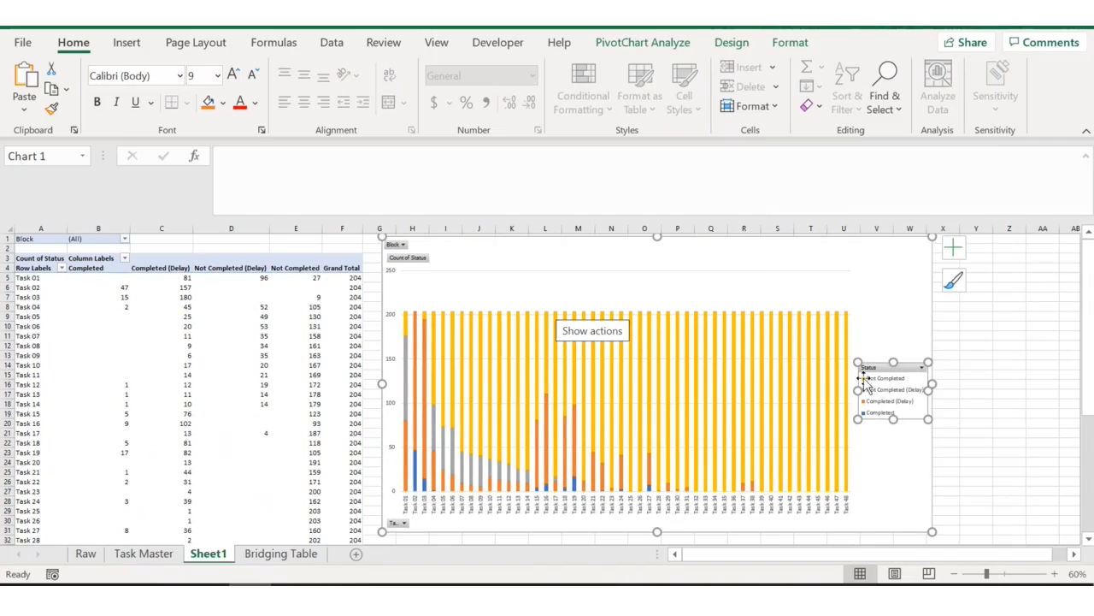
right_click(865, 383)
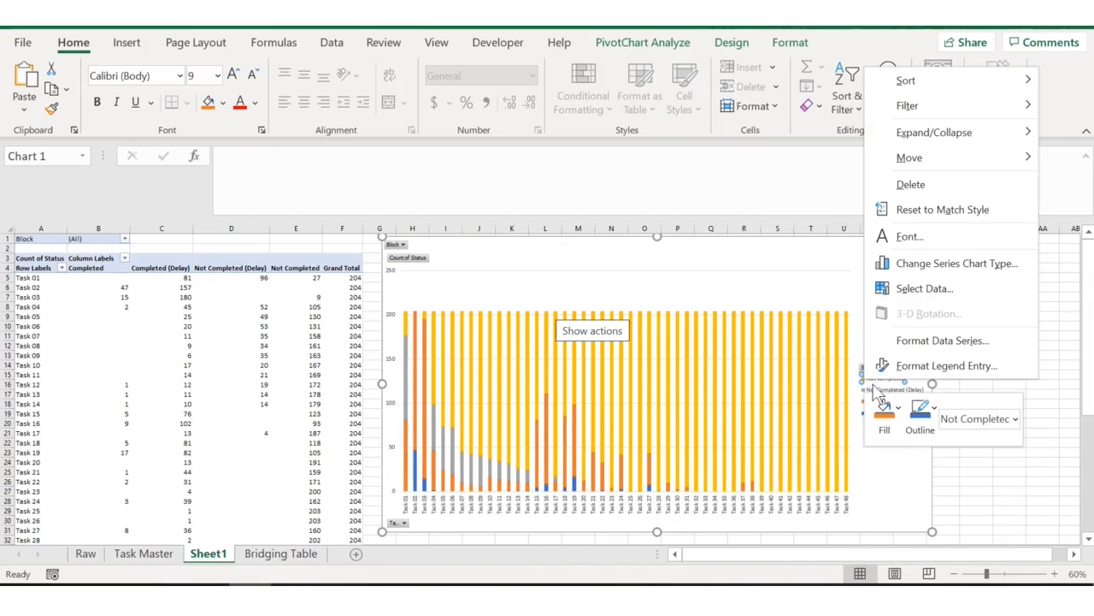
left_click(881, 415)
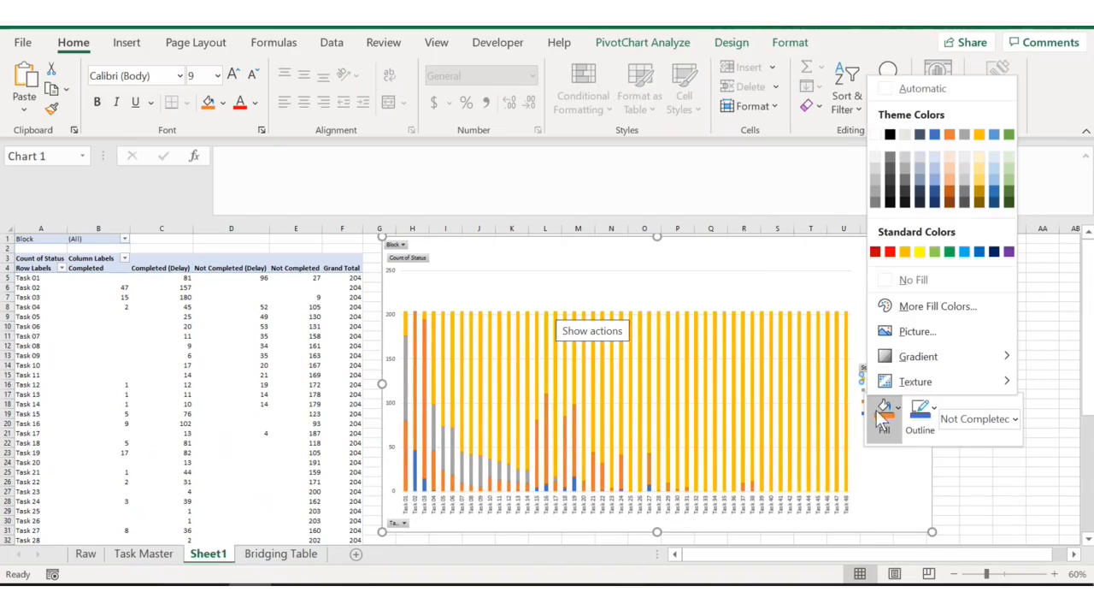
left_click(906, 158)
left_click(834, 260)
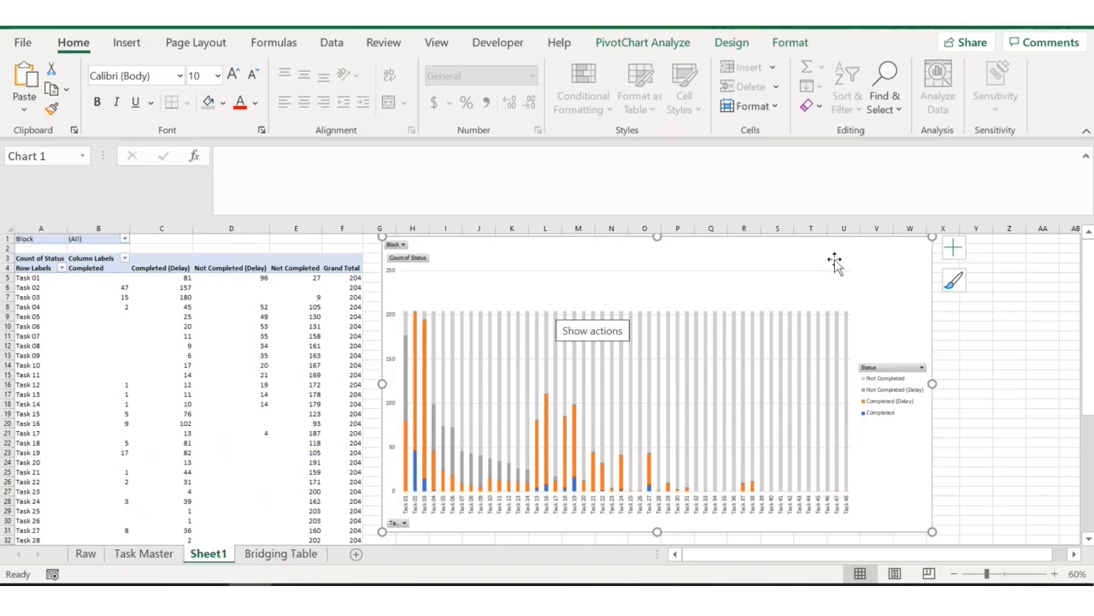
Step: Fill the chart's Not Completed (Delay) series with red
left_click(866, 391)
left_click(867, 392)
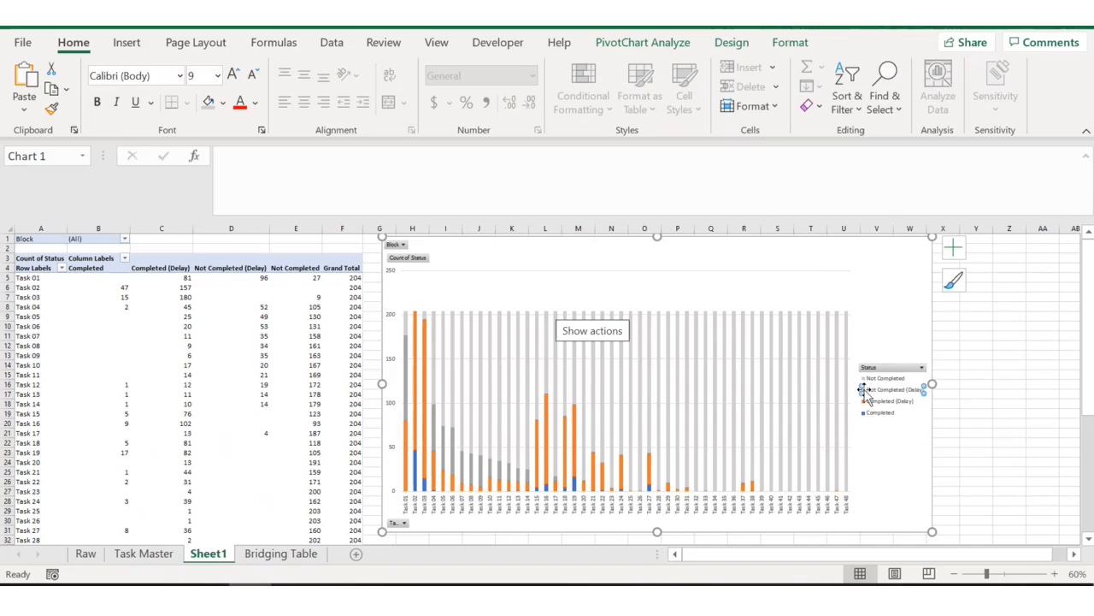
right_click(866, 393)
left_click(885, 424)
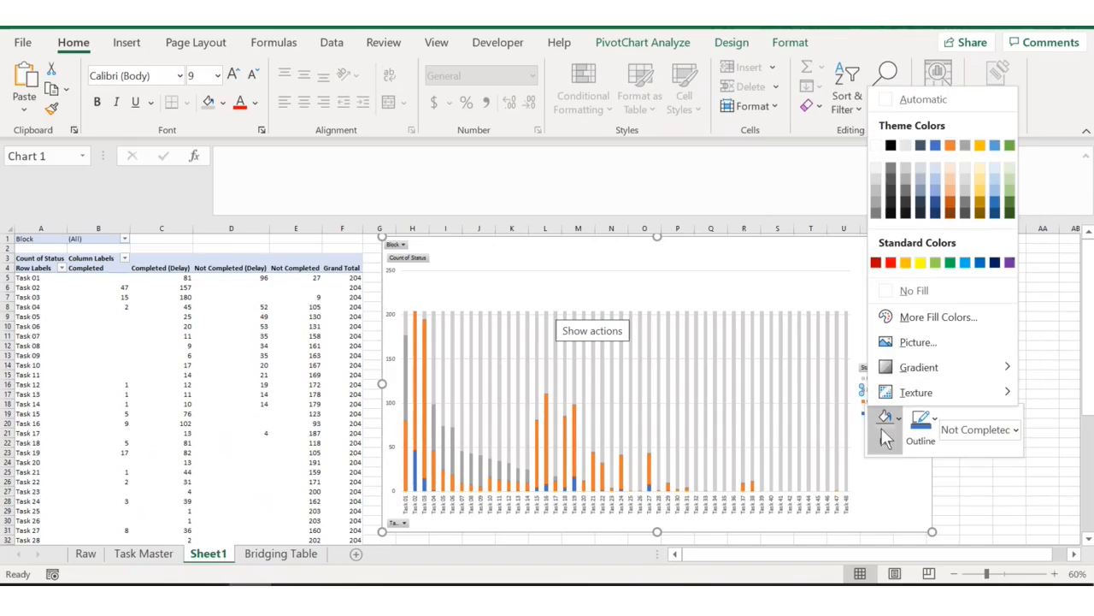
left_click(892, 262)
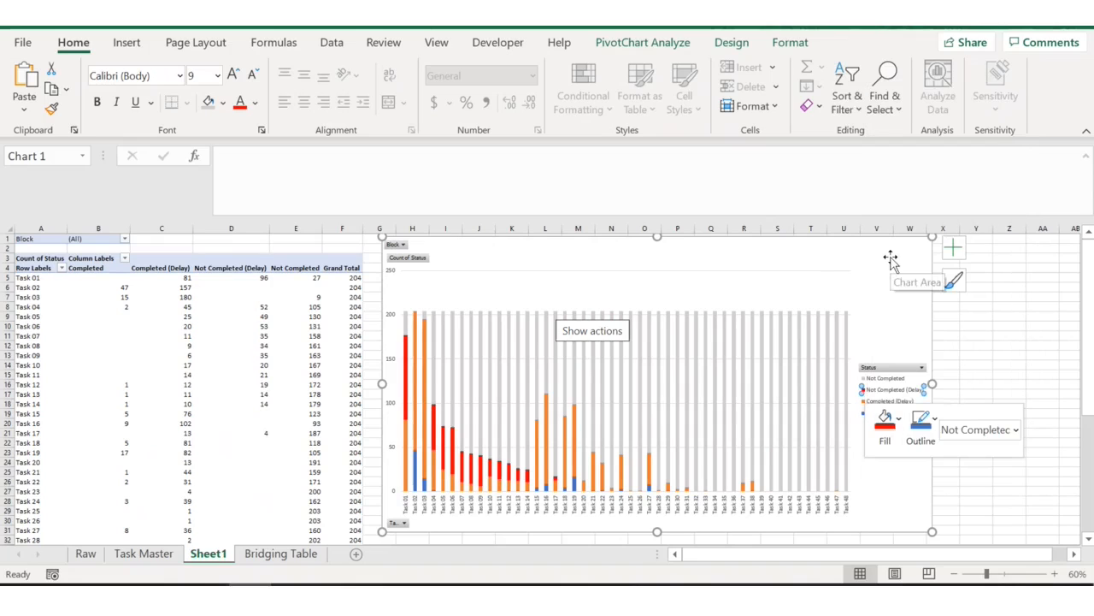
left_click(891, 258)
Step: Fill the chart's Completed (Delay) series with light green and deselect the chart
left_click(862, 402)
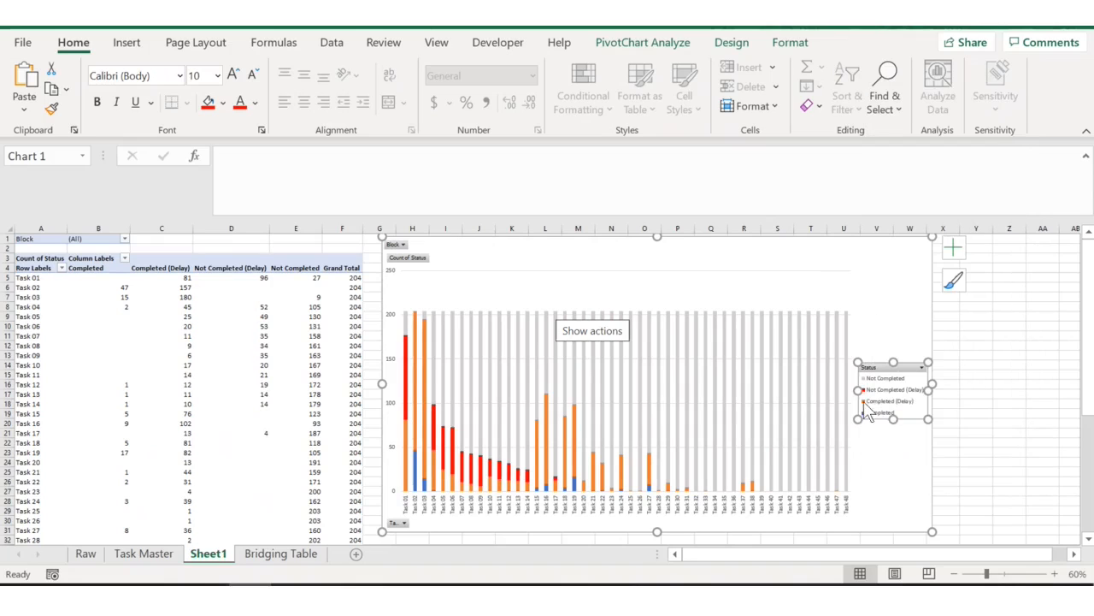
left_click(864, 402)
right_click(863, 402)
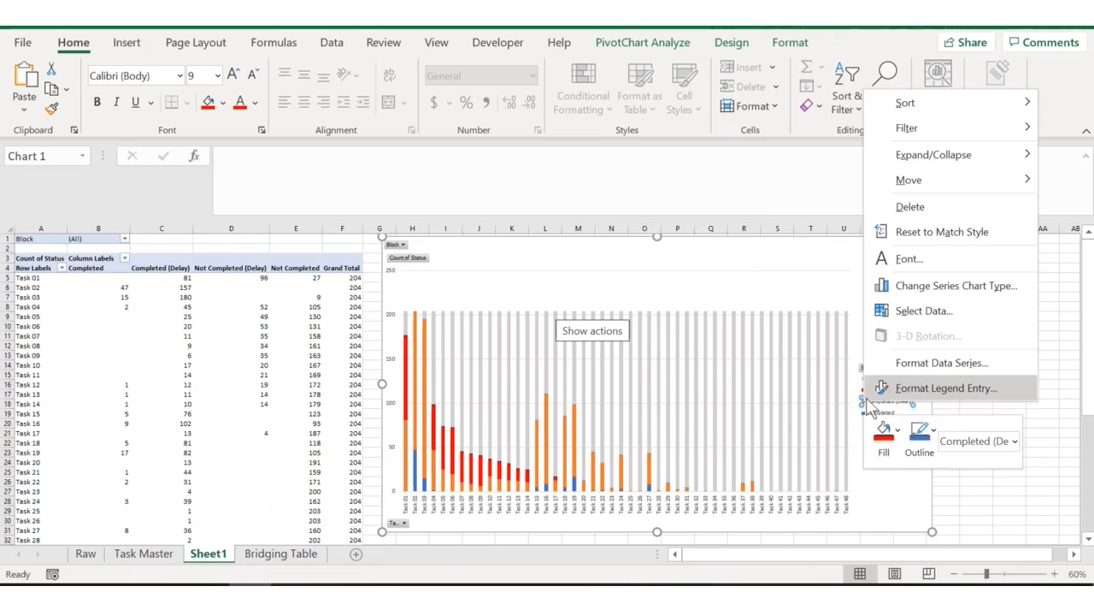
left_click(884, 432)
left_click(934, 274)
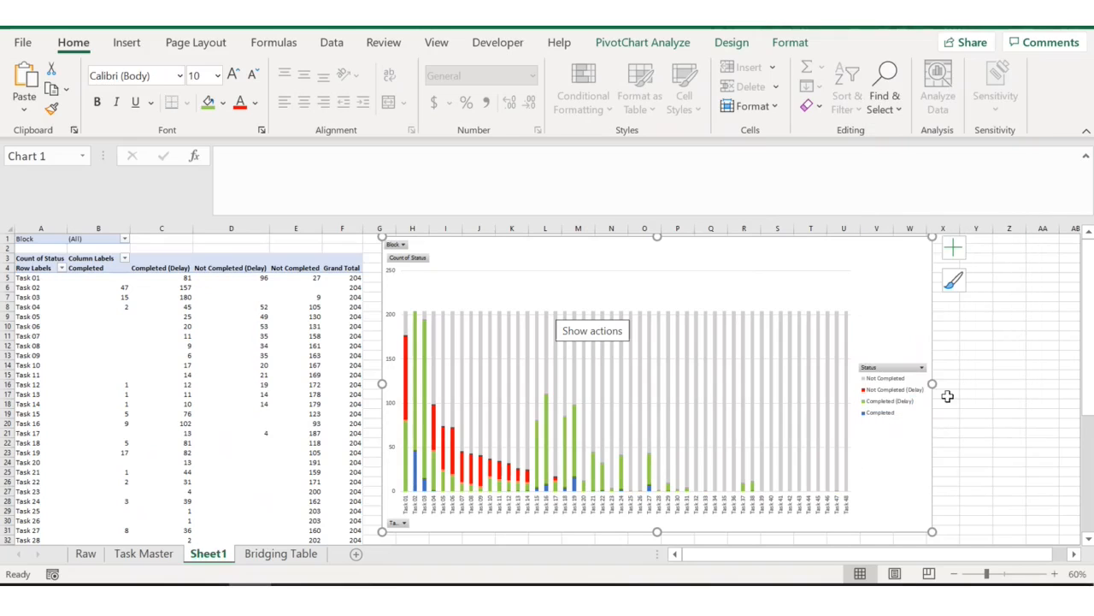
left_click(985, 432)
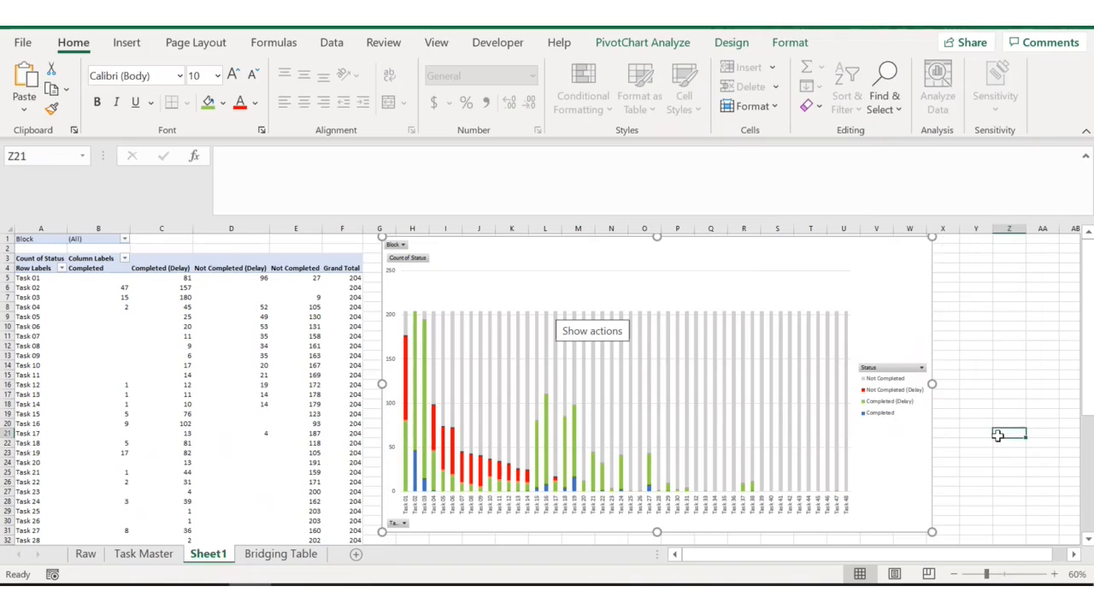
Step: Enlarge the sheet view to 90% and review the chart's task bars, axis labels and status legend
left_click(1053, 575)
left_click(1054, 575)
left_click(1053, 574)
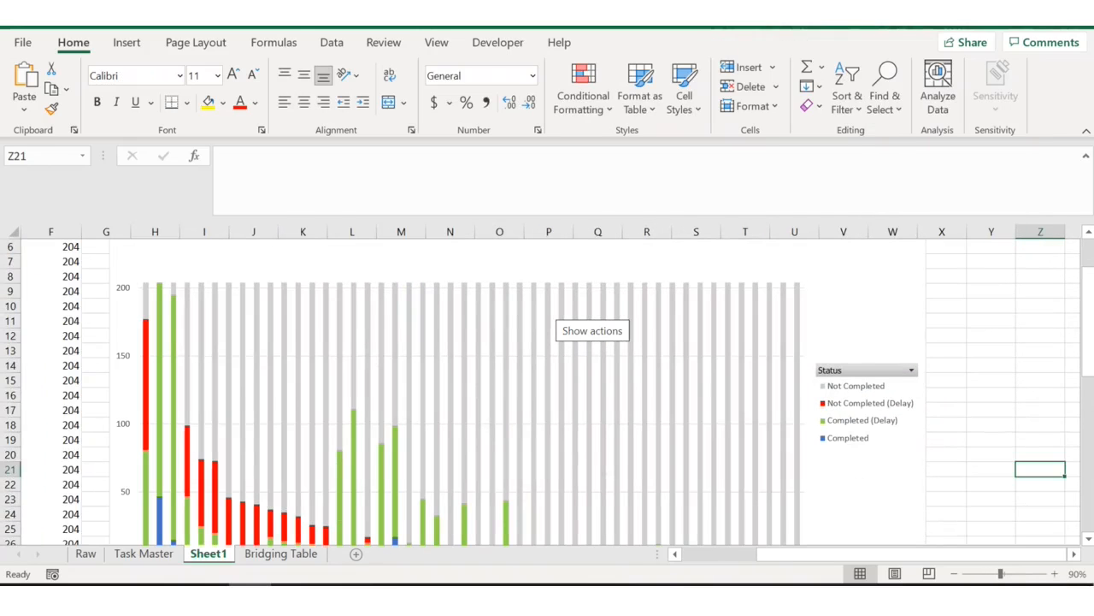
left_click_drag(1090, 392, 1090, 402)
left_click_drag(1085, 362, 1083, 356)
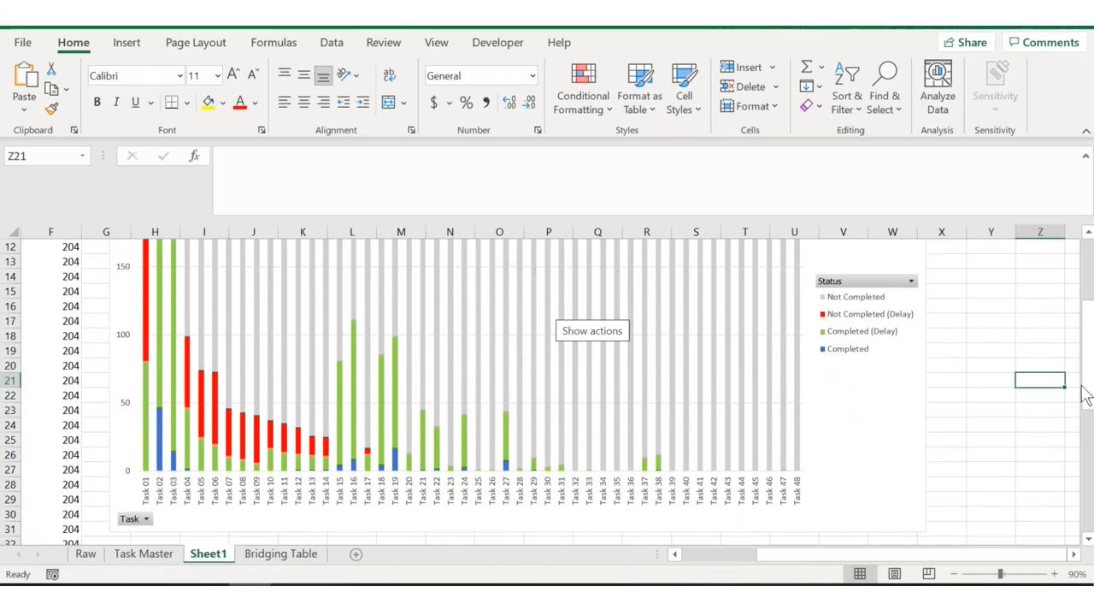